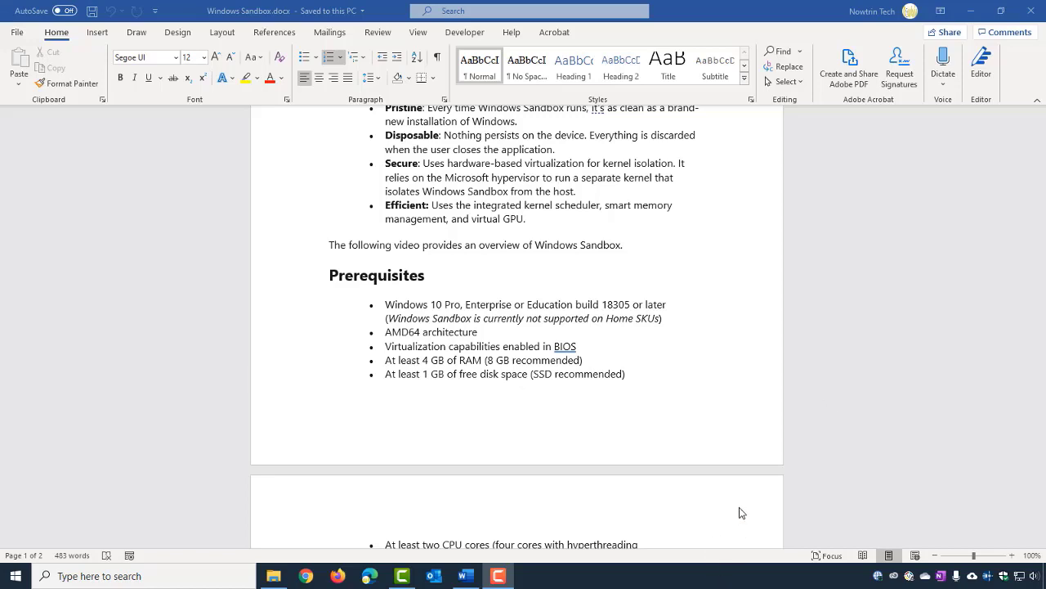
# - Check the CPU's virtualization status in Task Manager, then close it
pyautogui.rightClick(701, 582)
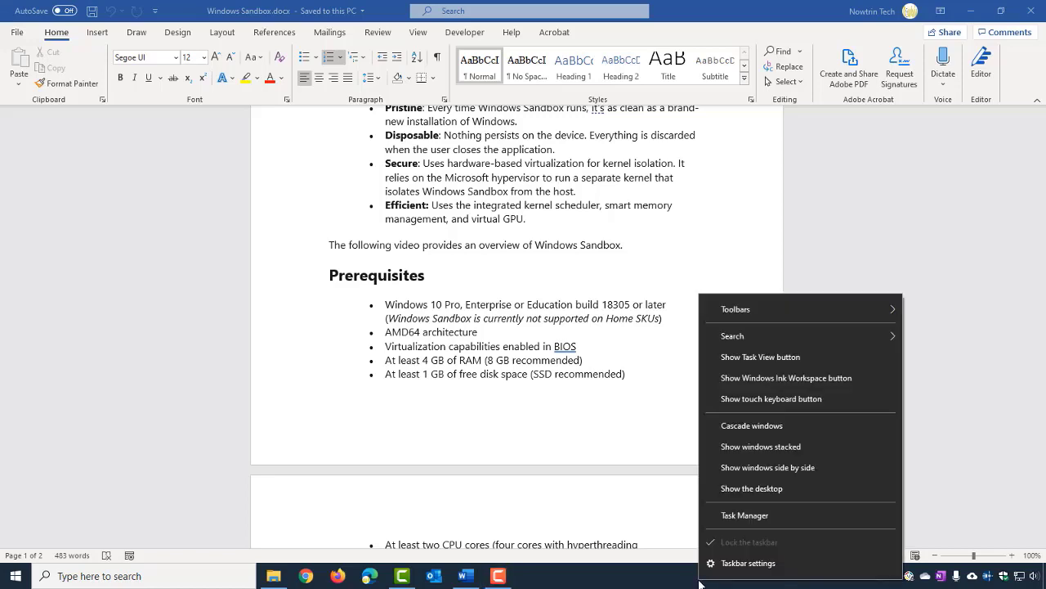
pyautogui.click(745, 515)
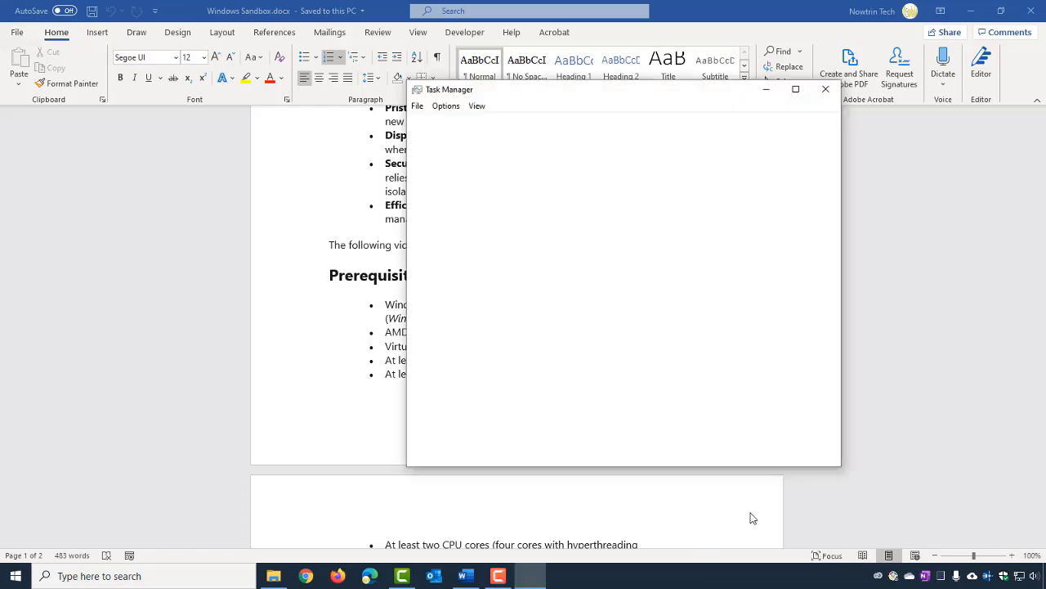
pyautogui.click(485, 123)
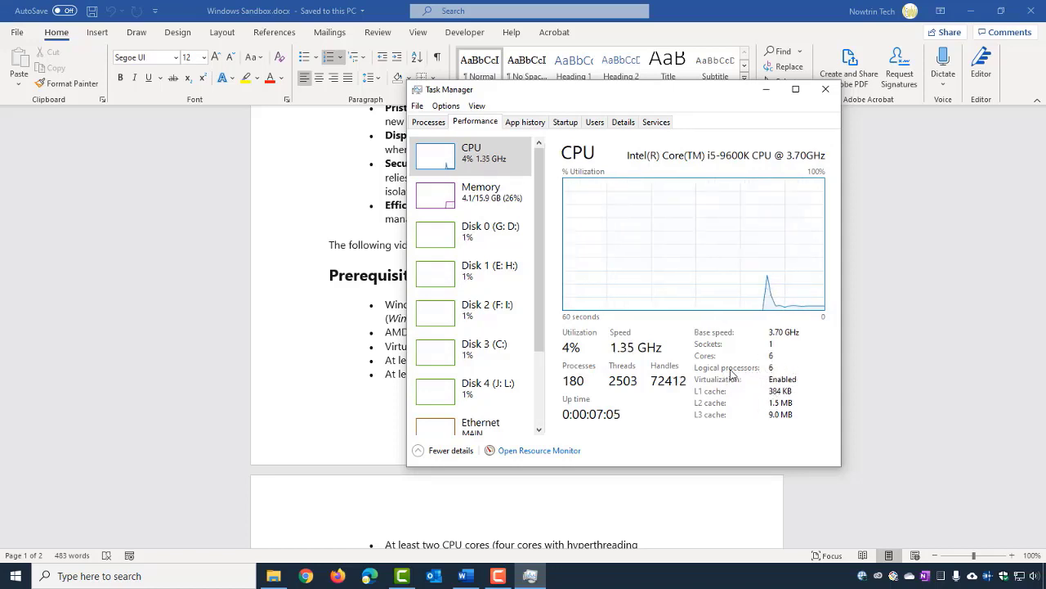
pyautogui.hotkey('alt', 'F4')
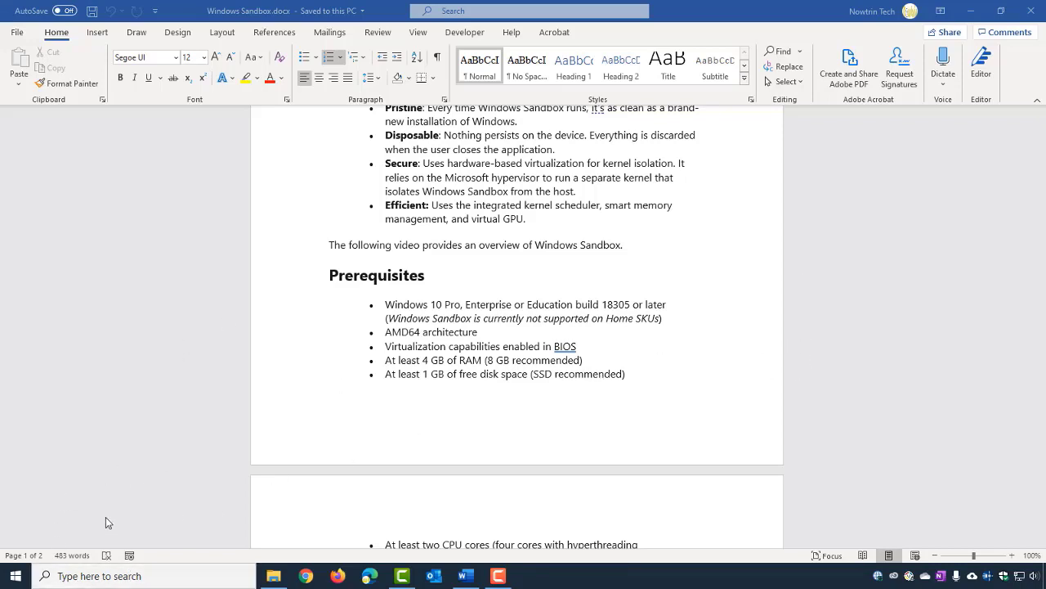
# - Find Control Panel with a 'cont' search and go to Programs and Features
pyautogui.click(114, 576)
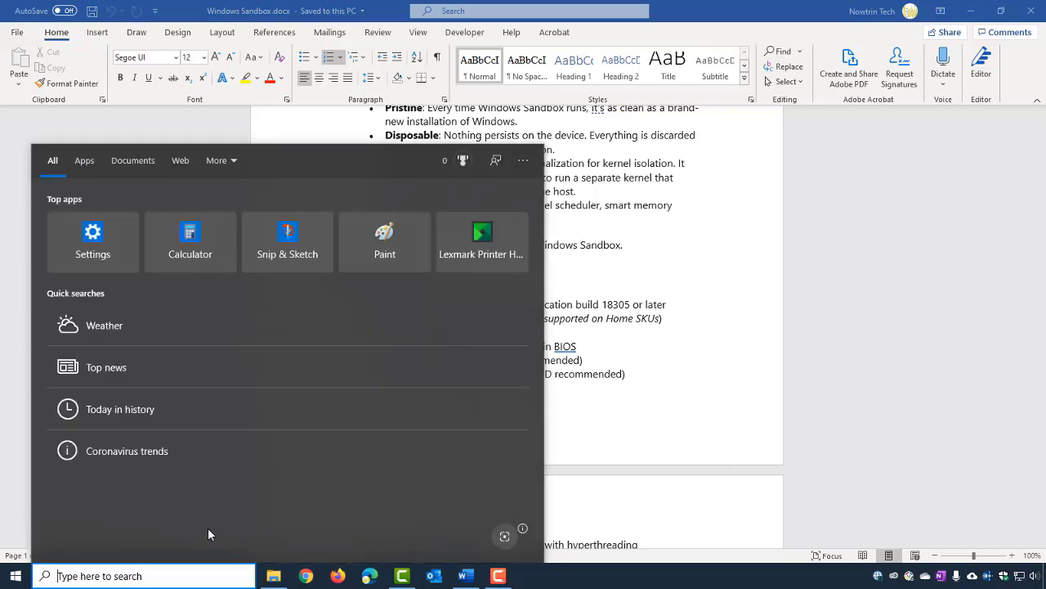
pyautogui.write('cont')
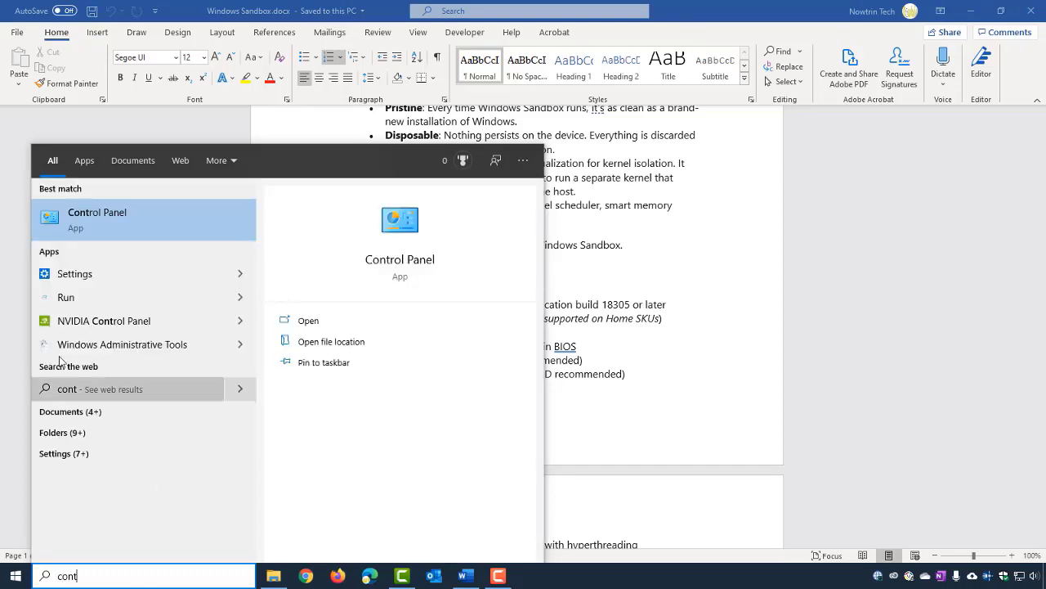
pyautogui.click(137, 228)
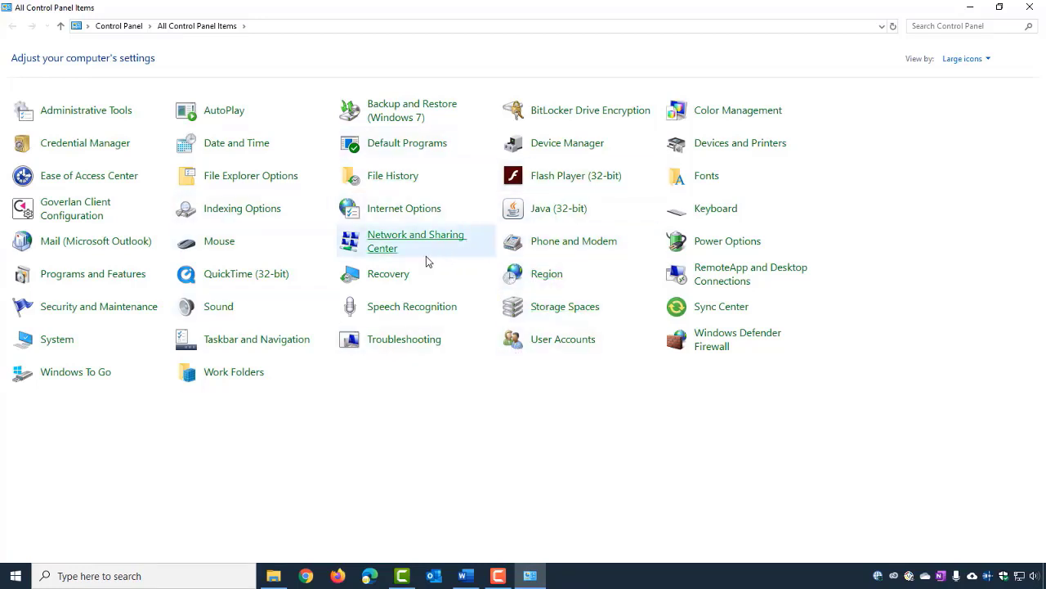
pyautogui.click(128, 276)
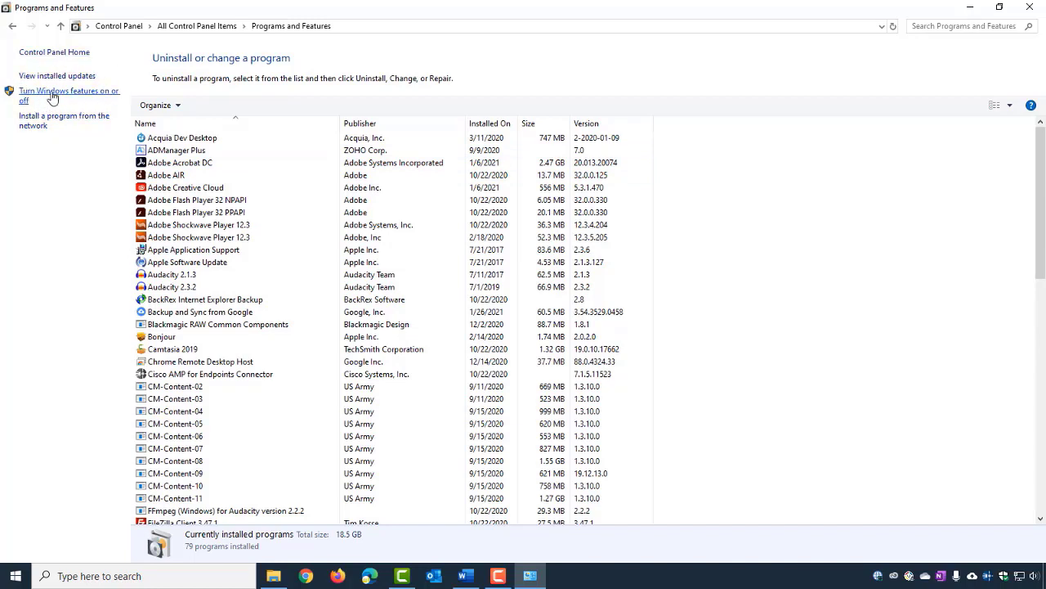
# - Tick Windows Sandbox in the optional Windows features list and apply the change
pyautogui.click(94, 96)
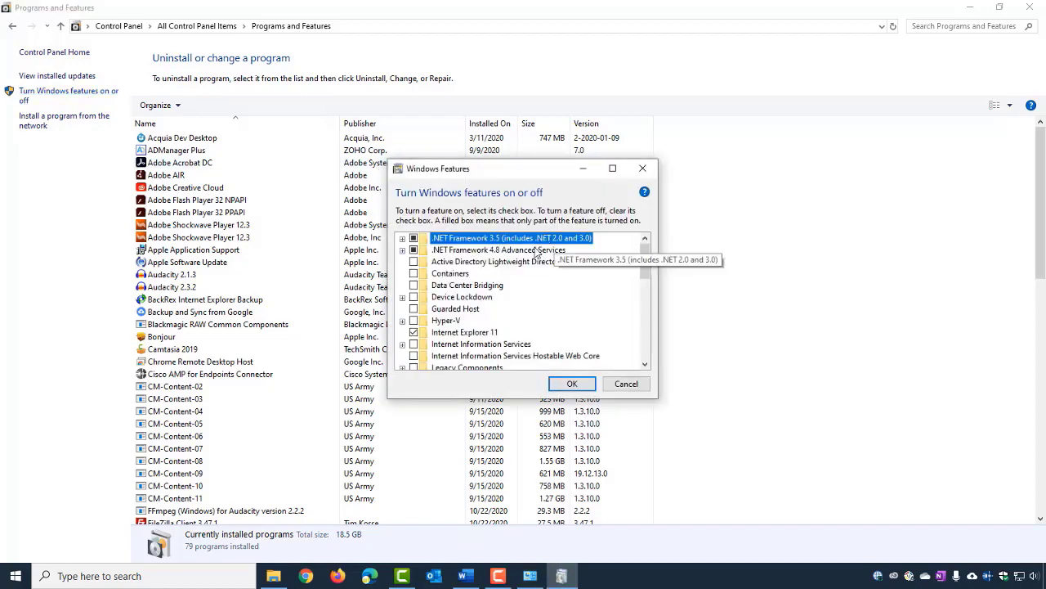
pyautogui.scroll(-3, 527, 270)
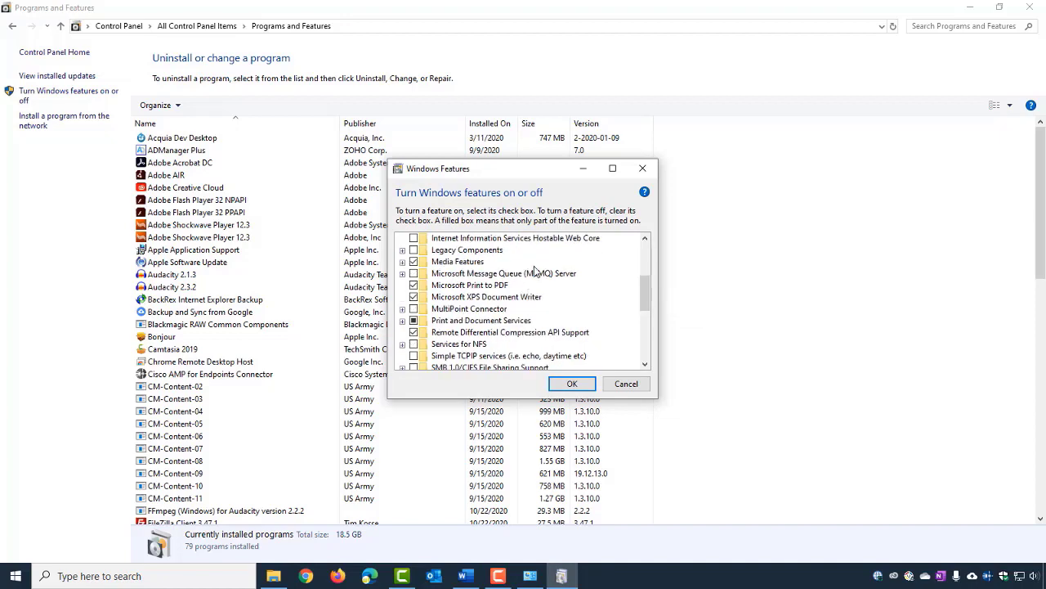
pyautogui.scroll(-2, 532, 276)
pyautogui.scroll(-1, 536, 271)
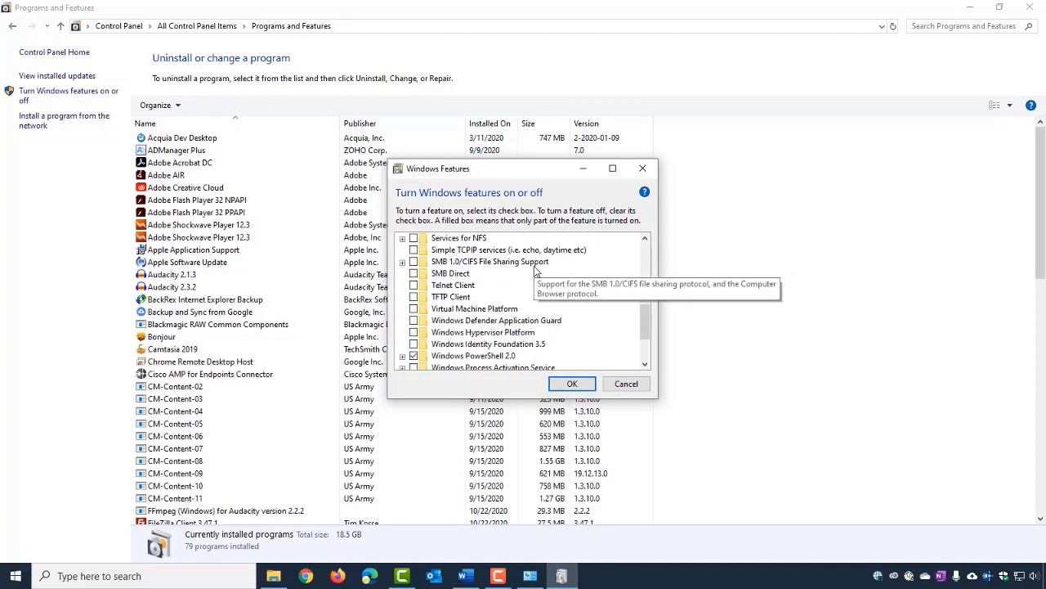
pyautogui.scroll(-2, 535, 274)
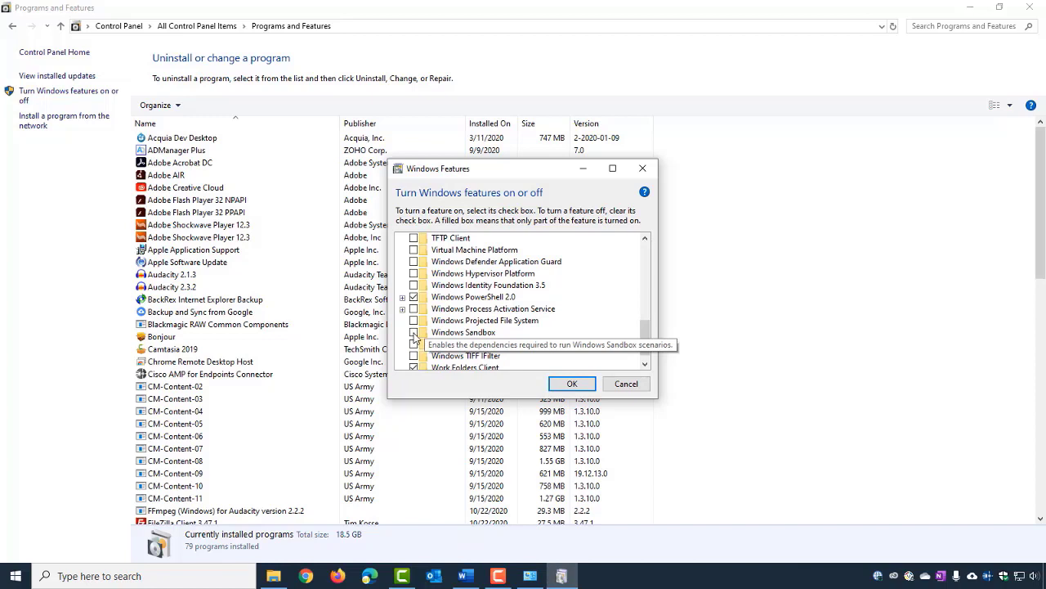
pyautogui.click(415, 334)
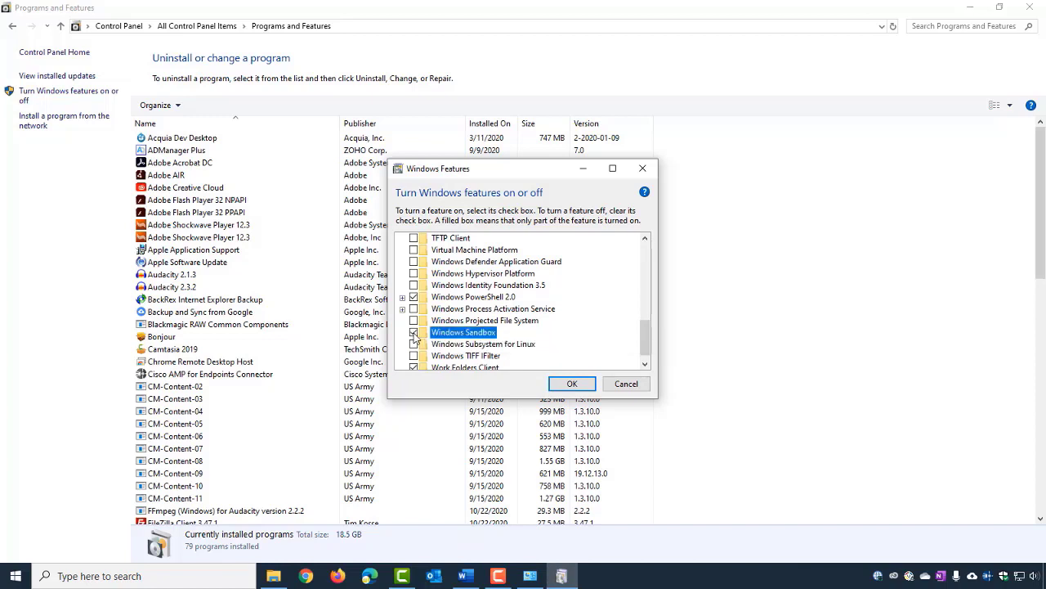
pyautogui.click(570, 386)
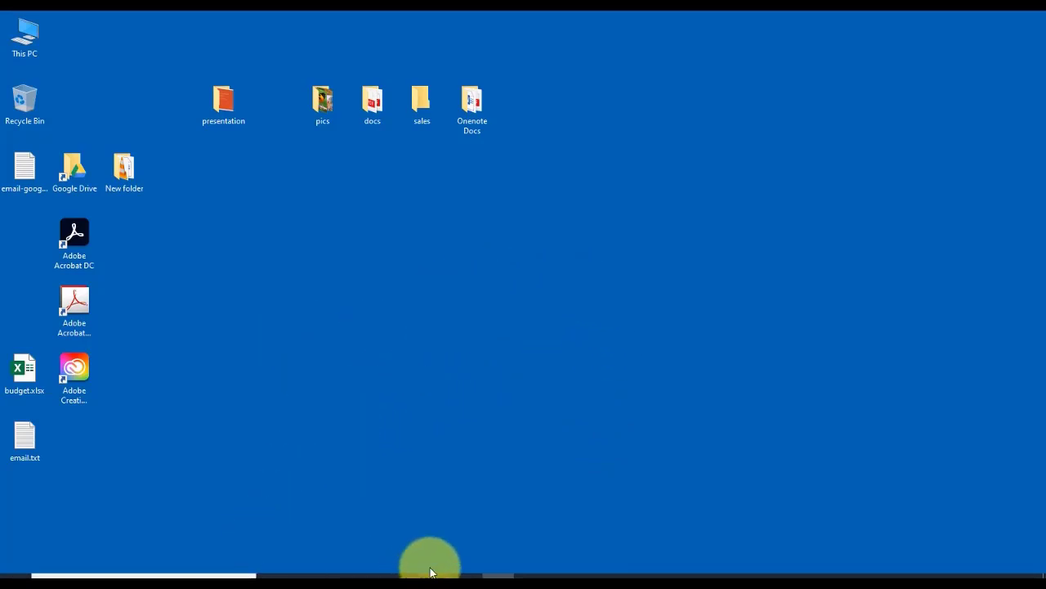
# - Launch Windows Sandbox via a 'windows sand' search and move its window right
pyautogui.click(217, 574)
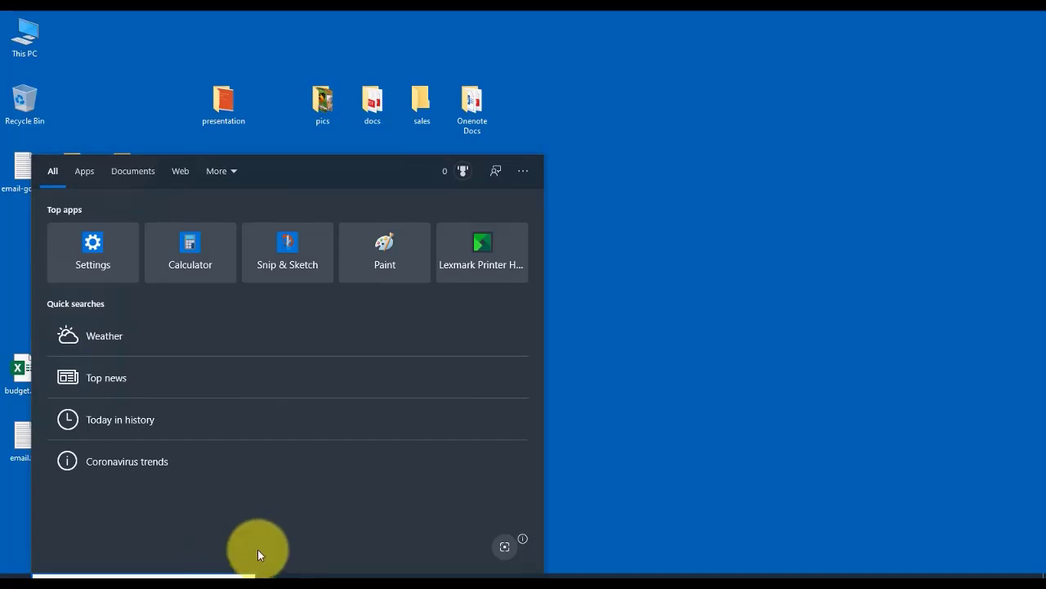
pyautogui.write('windows')
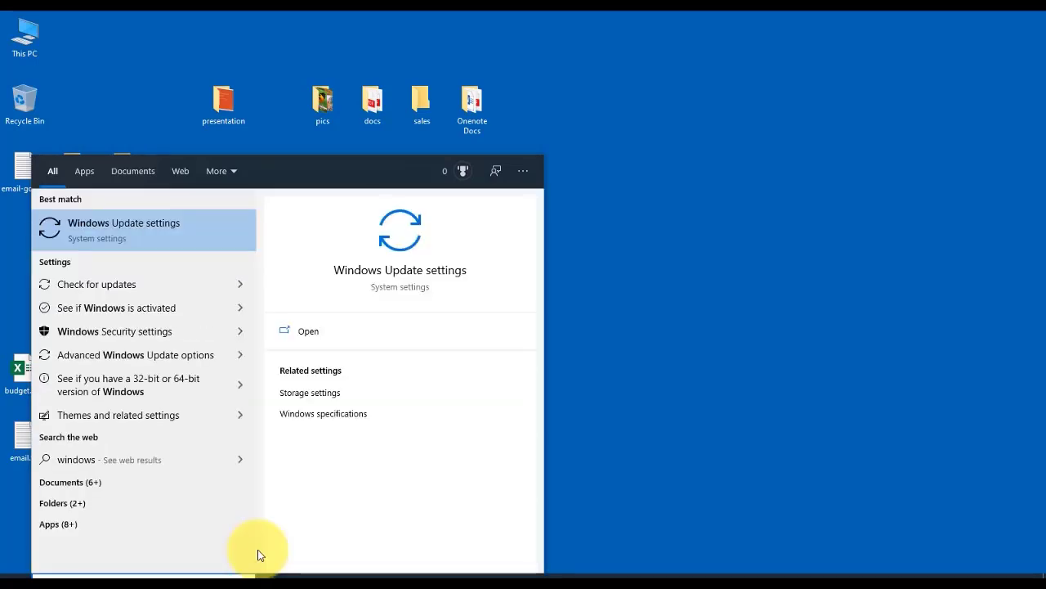
pyautogui.write(' sand')
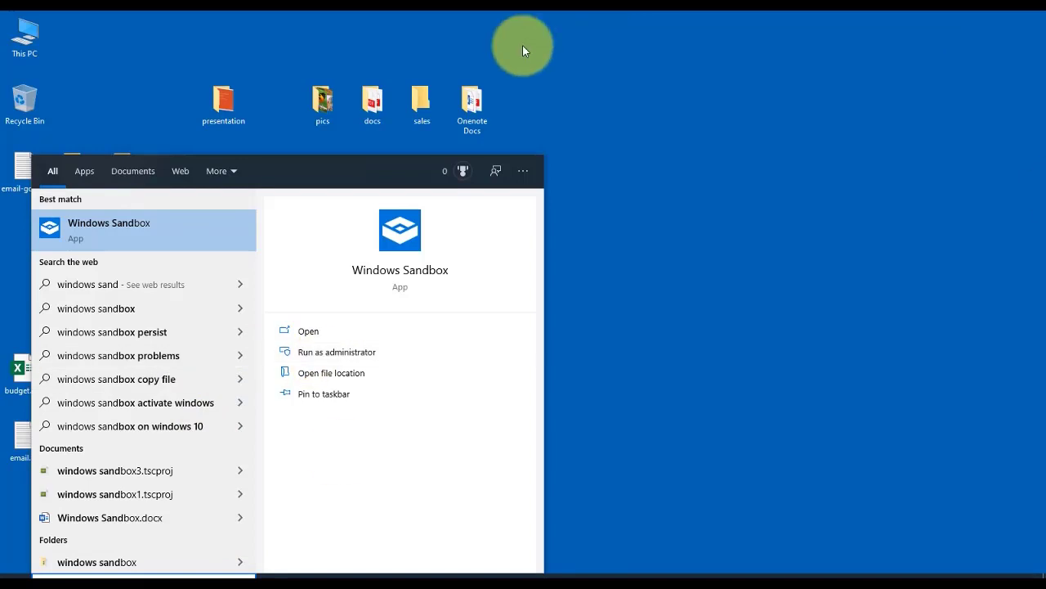
pyautogui.click(66, 224)
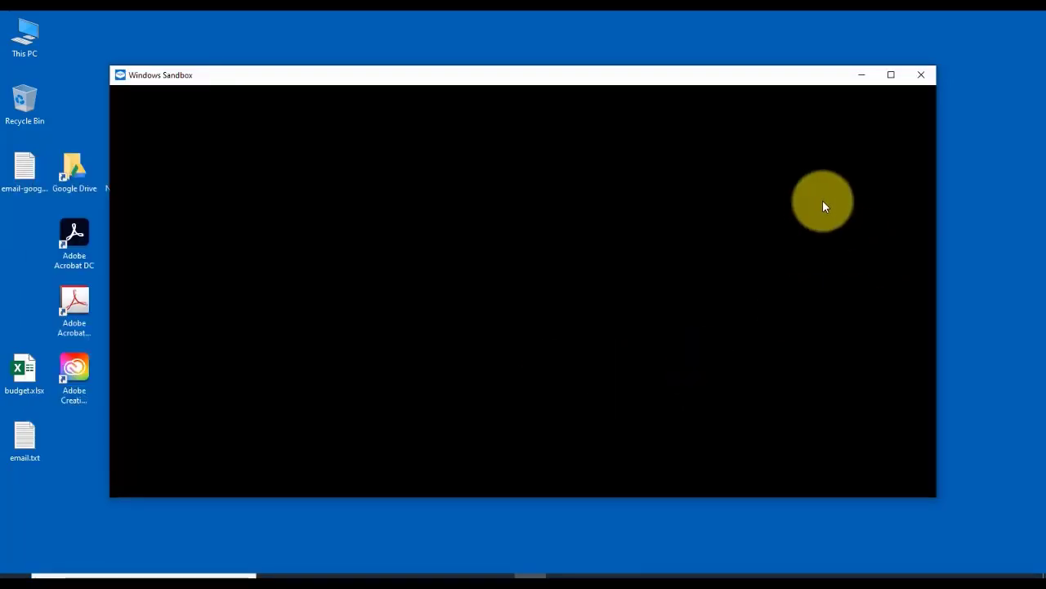
pyautogui.moveTo(603, 74); pyautogui.dragTo(682, 40)
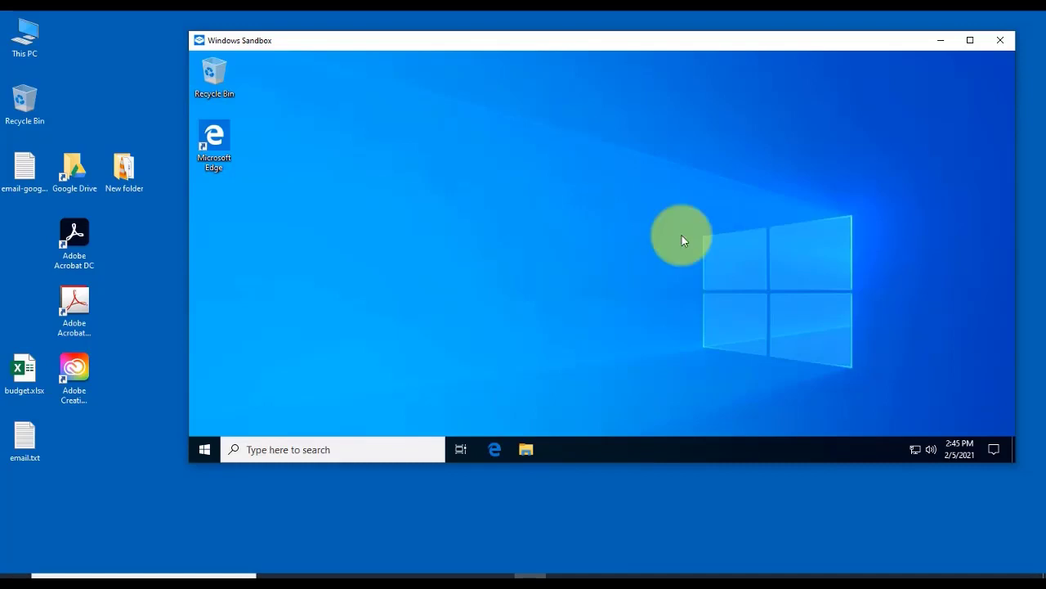
pyautogui.moveTo(561, 41); pyautogui.dragTo(603, 77)
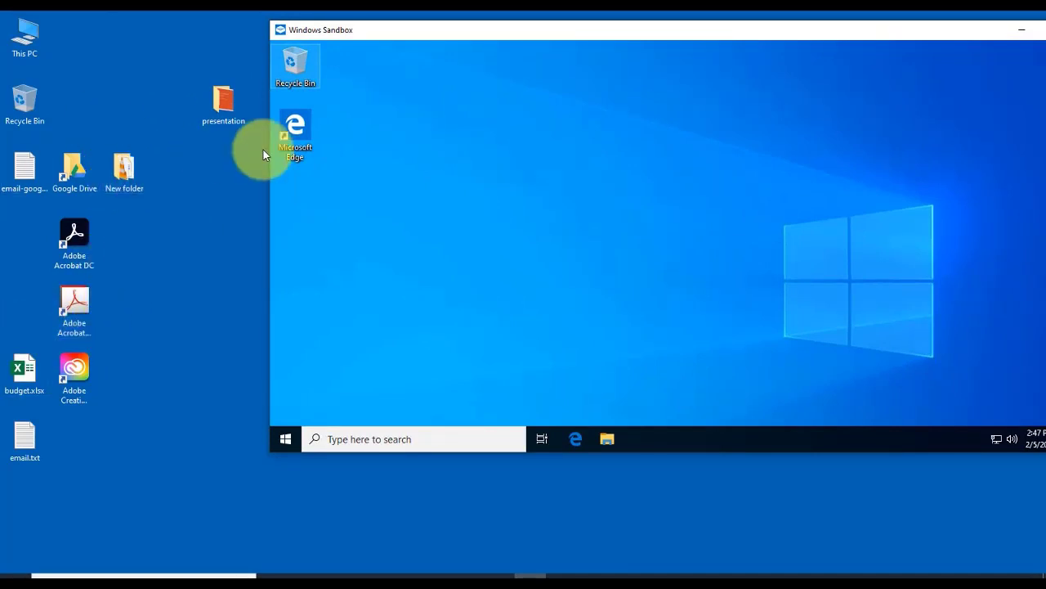
# - Open the host's New folder and copy the MultiPresenter installer onto the sandbox desktop
pyautogui.click(292, 133)
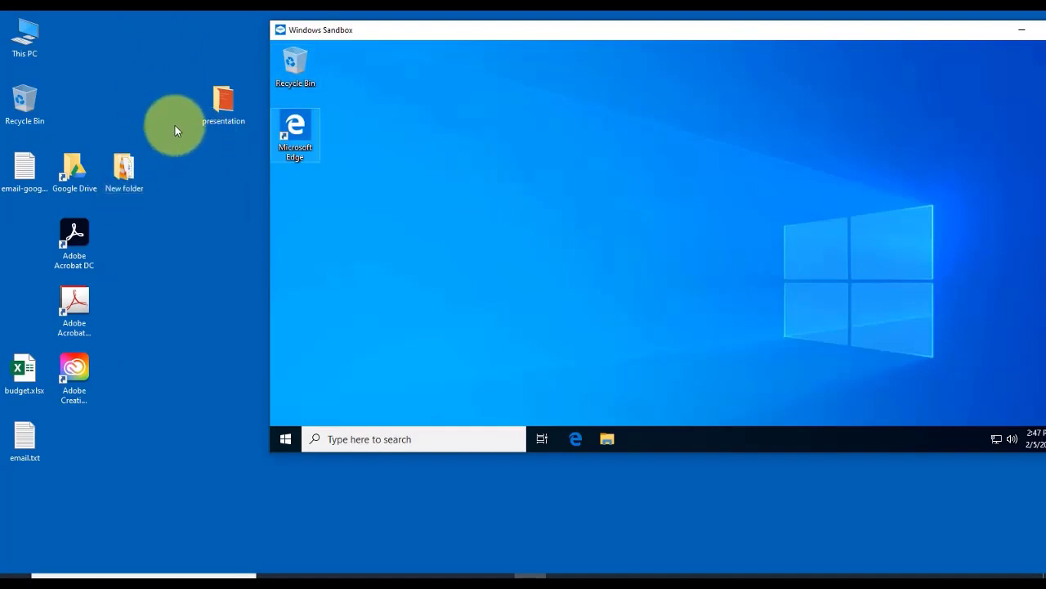
pyautogui.click(363, 118)
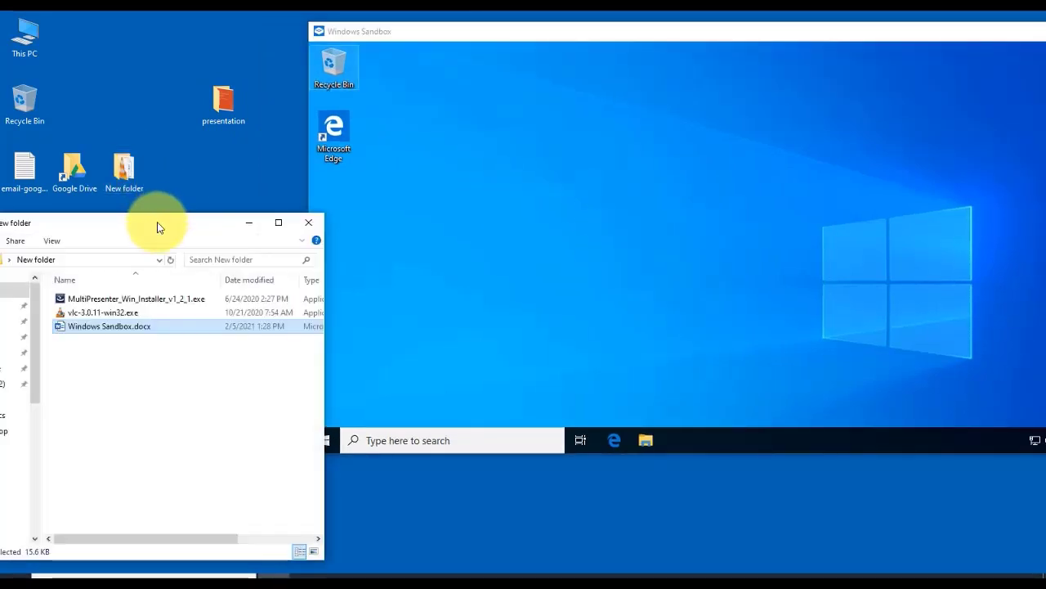
pyautogui.moveTo(159, 227); pyautogui.dragTo(167, 184)
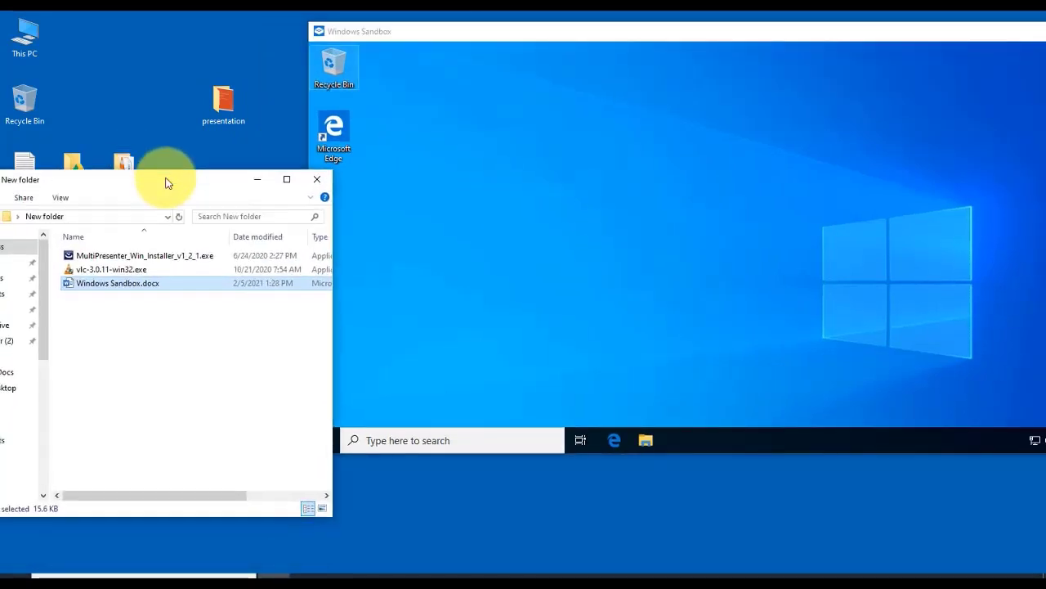
pyautogui.rightClick(131, 255)
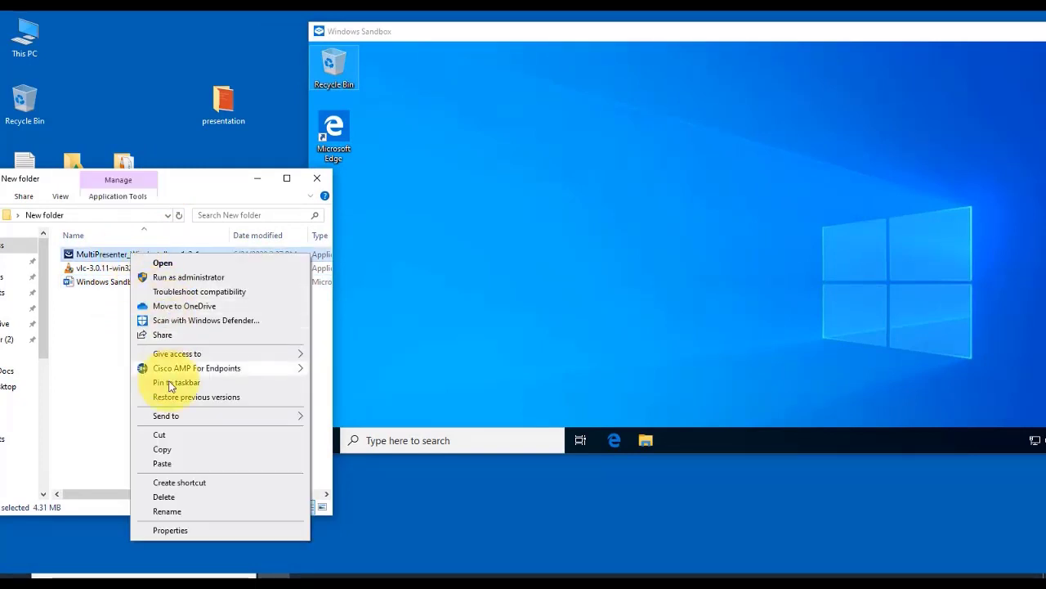
pyautogui.click(169, 455)
pyautogui.rightClick(493, 275)
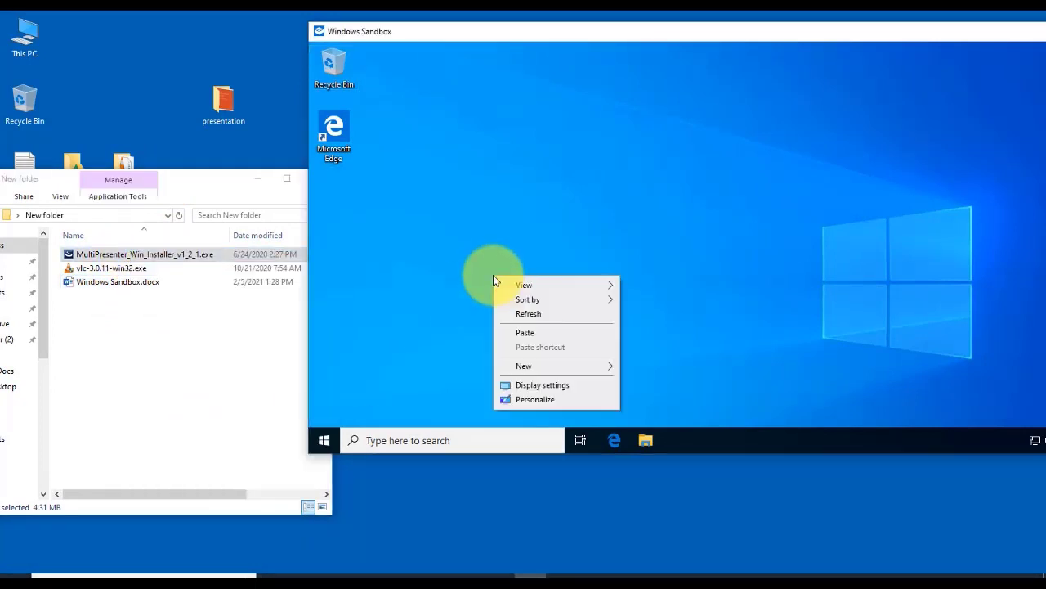
pyautogui.click(535, 335)
# - Copy Windows Sandbox.docx onto the sandbox desktop and minimize the New folder window
pyautogui.click(122, 320)
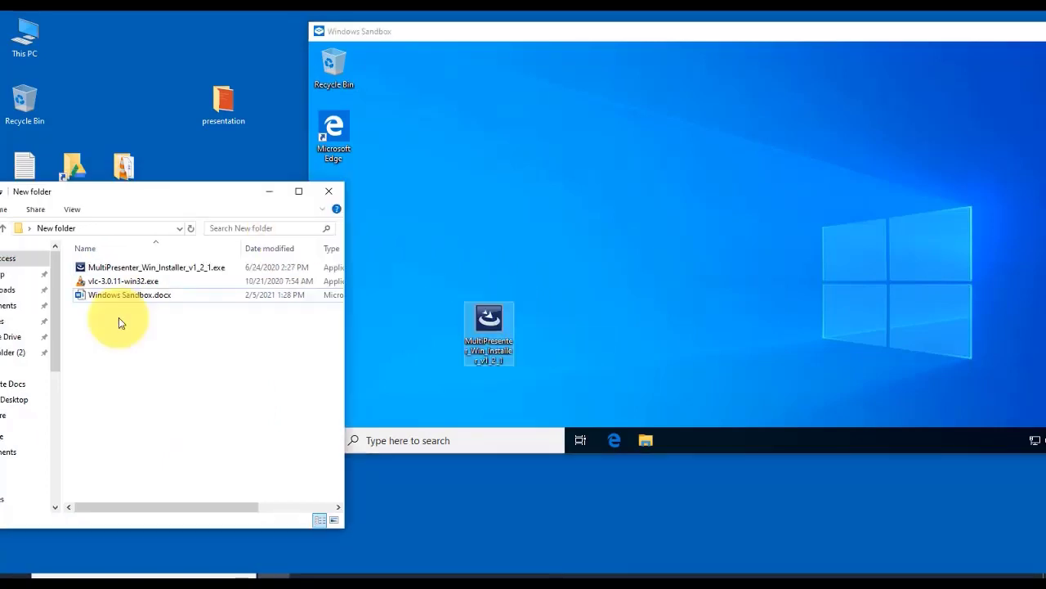
pyautogui.click(122, 297)
pyautogui.rightClick(122, 296)
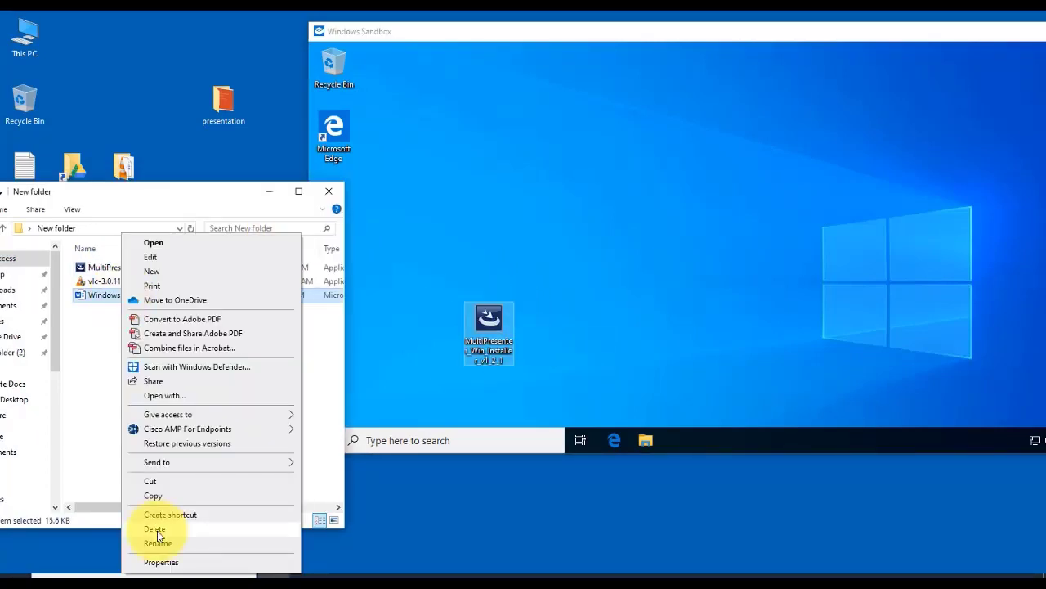
pyautogui.click(164, 495)
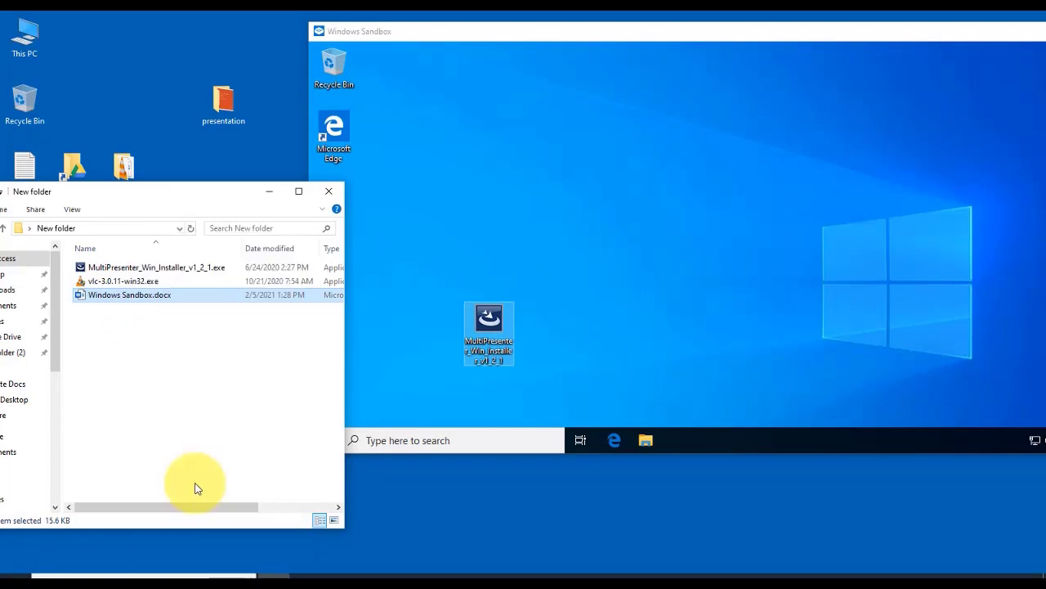
pyautogui.rightClick(667, 237)
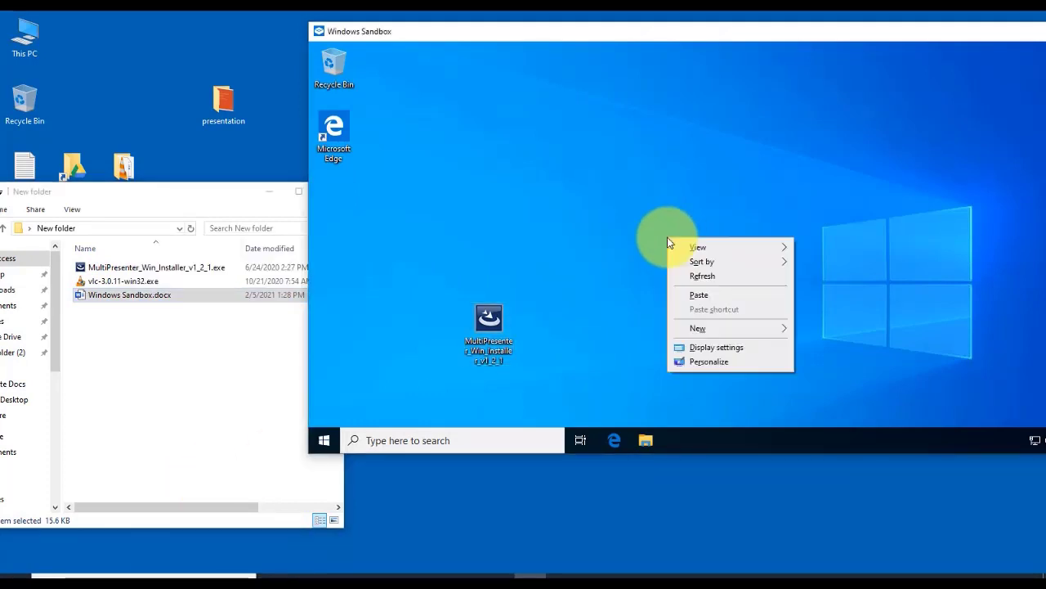
pyautogui.click(696, 296)
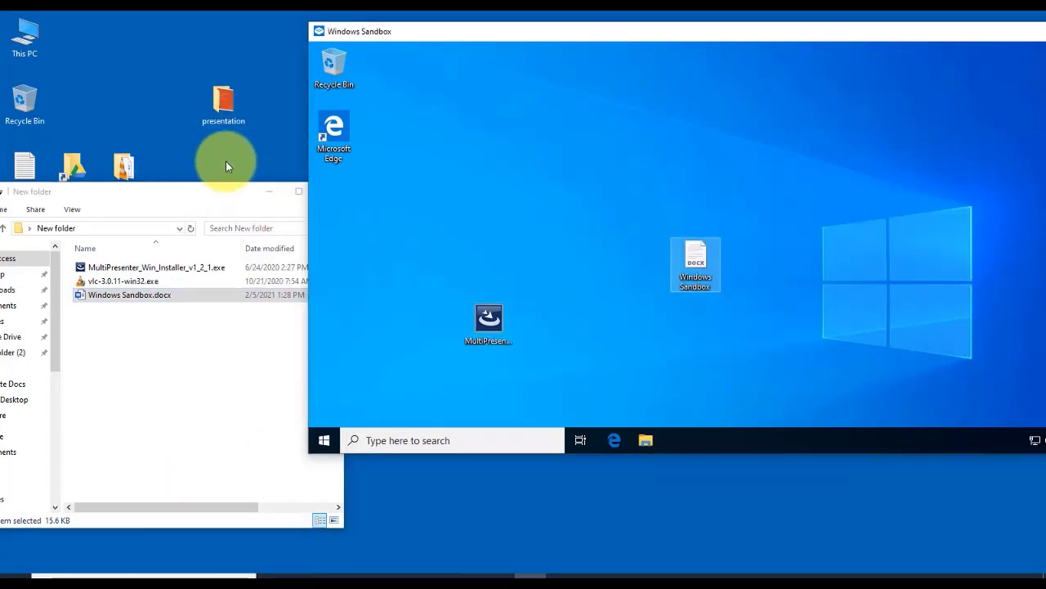
pyautogui.click(269, 191)
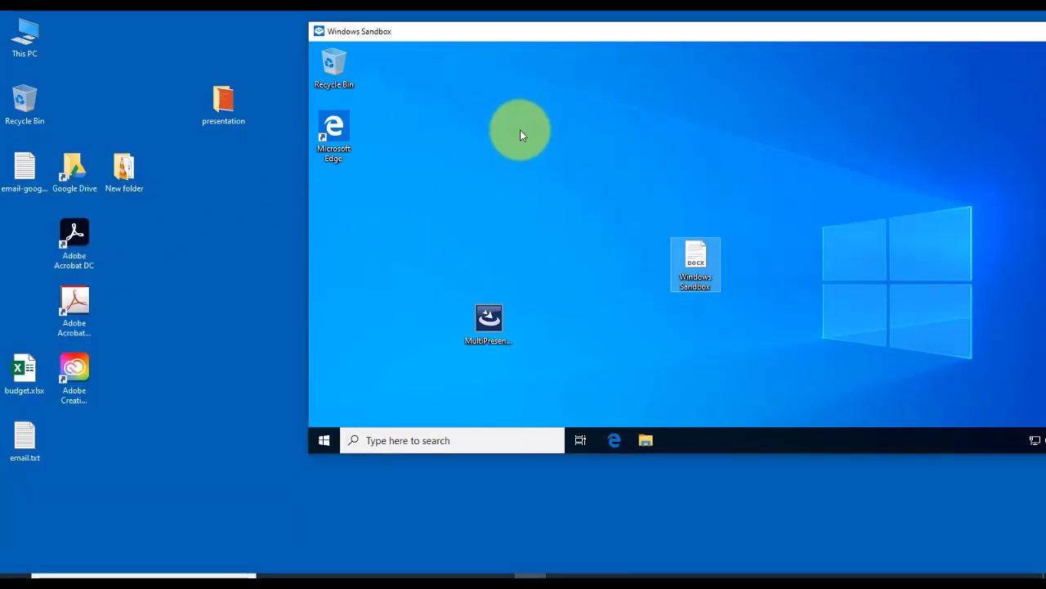
# - Copy the host desktop's New folder and paste it onto the sandbox desktop
pyautogui.moveTo(121, 177); pyautogui.dragTo(122, 151)
pyautogui.rightClick(121, 158)
pyautogui.click(114, 157)
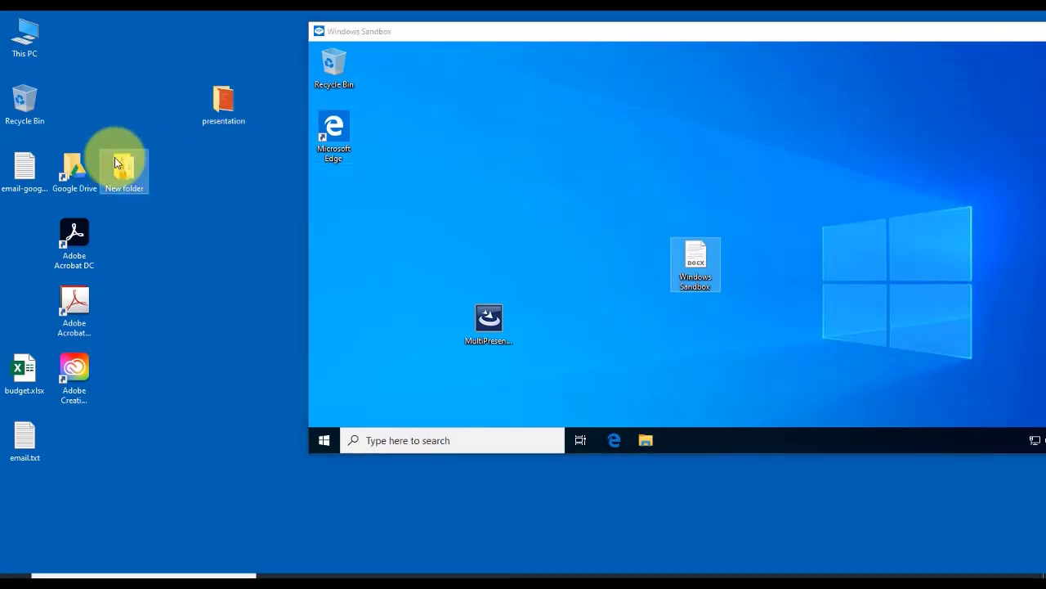
pyautogui.rightClick(115, 158)
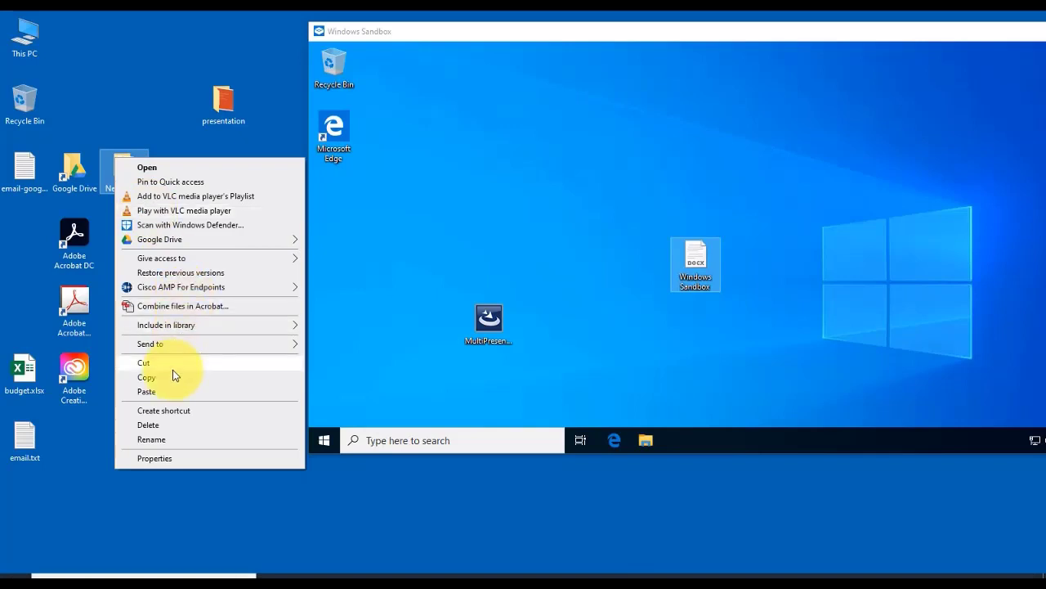
pyautogui.click(499, 194)
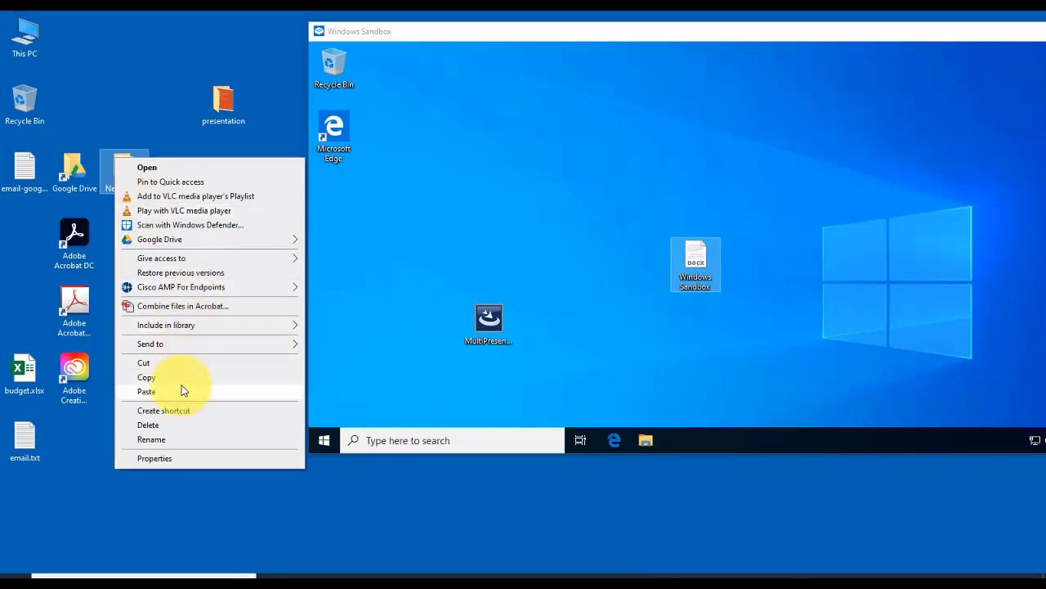
pyautogui.click(488, 143)
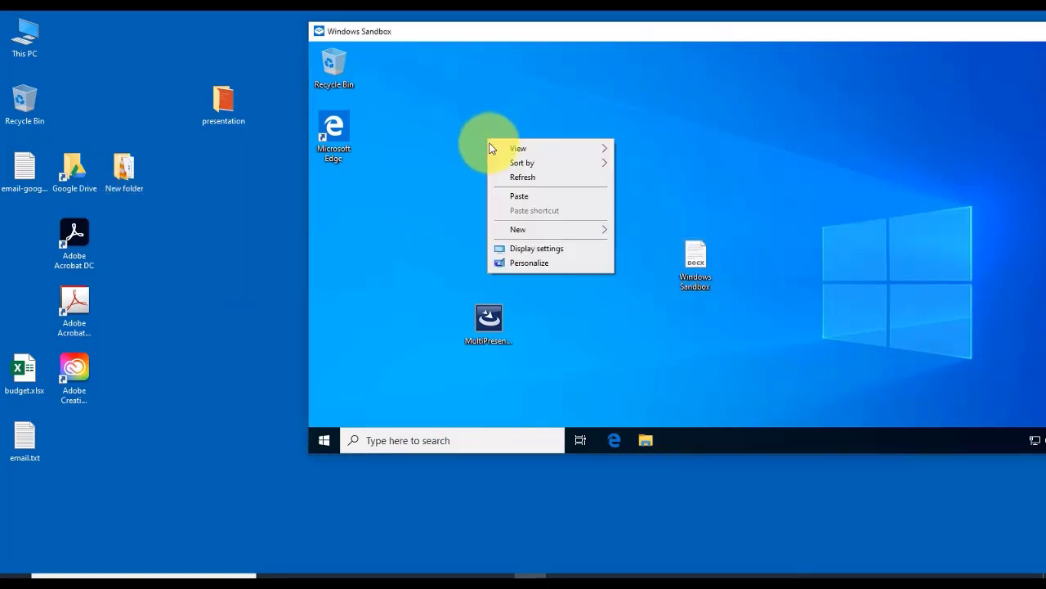
pyautogui.click(515, 192)
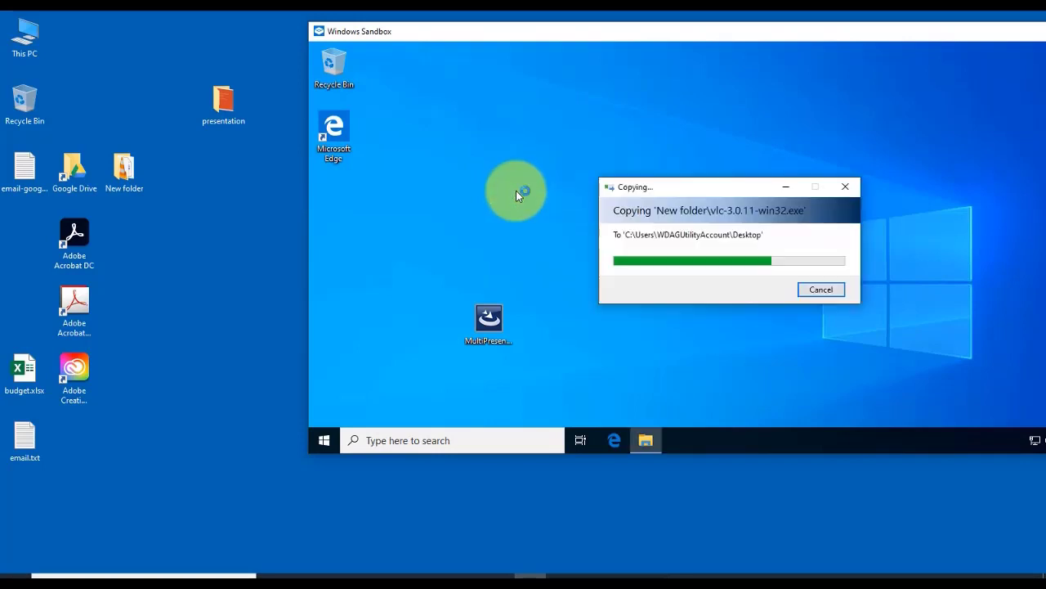
pyautogui.click(562, 126)
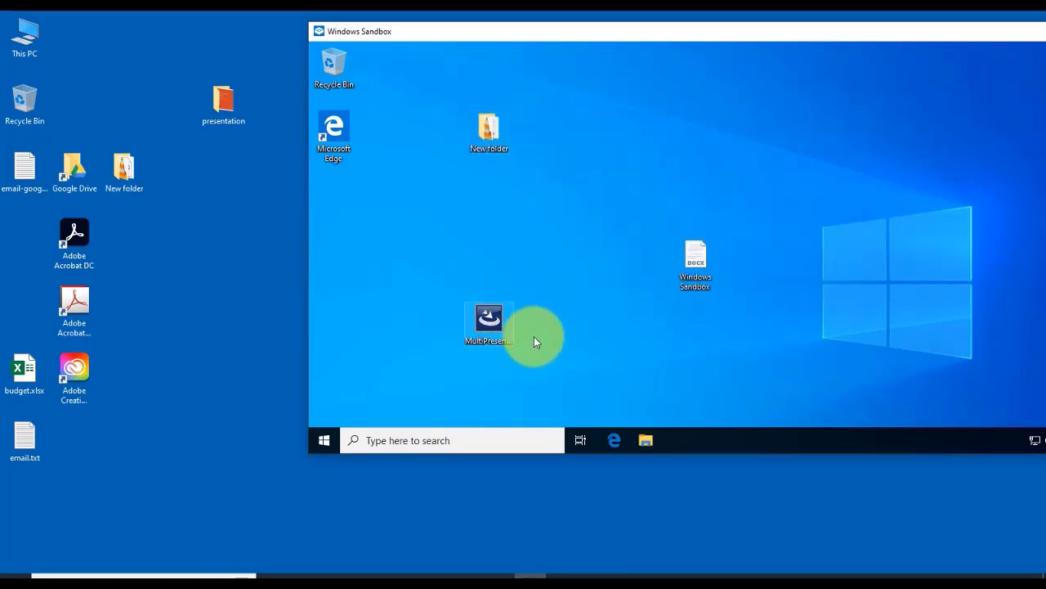
# - Run the MultiPresenter installer in the sandbox through Next, Install and Finish
pyautogui.click(488, 317)
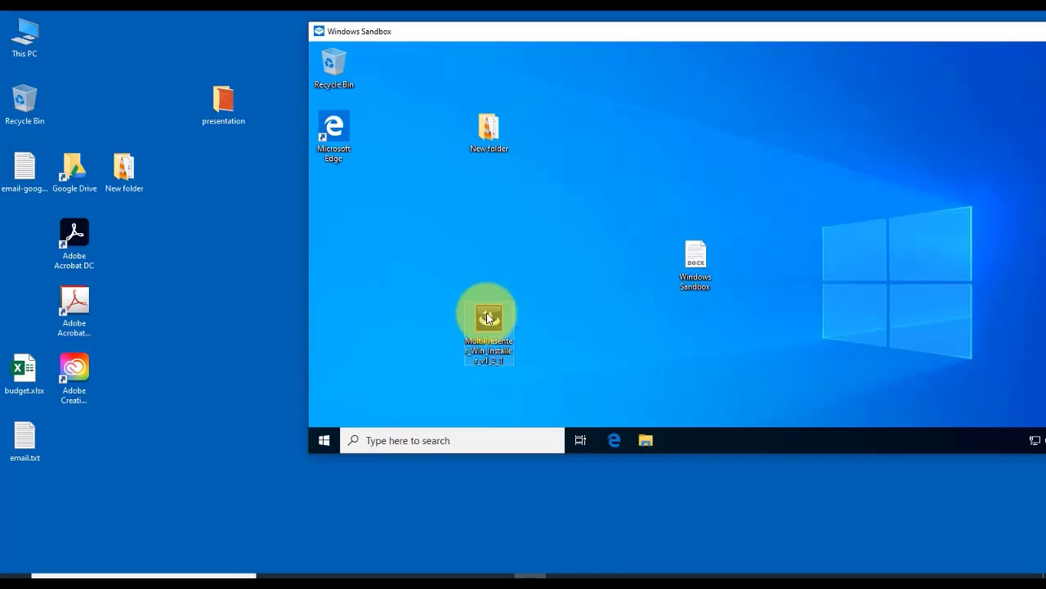
pyautogui.doubleClick(488, 317)
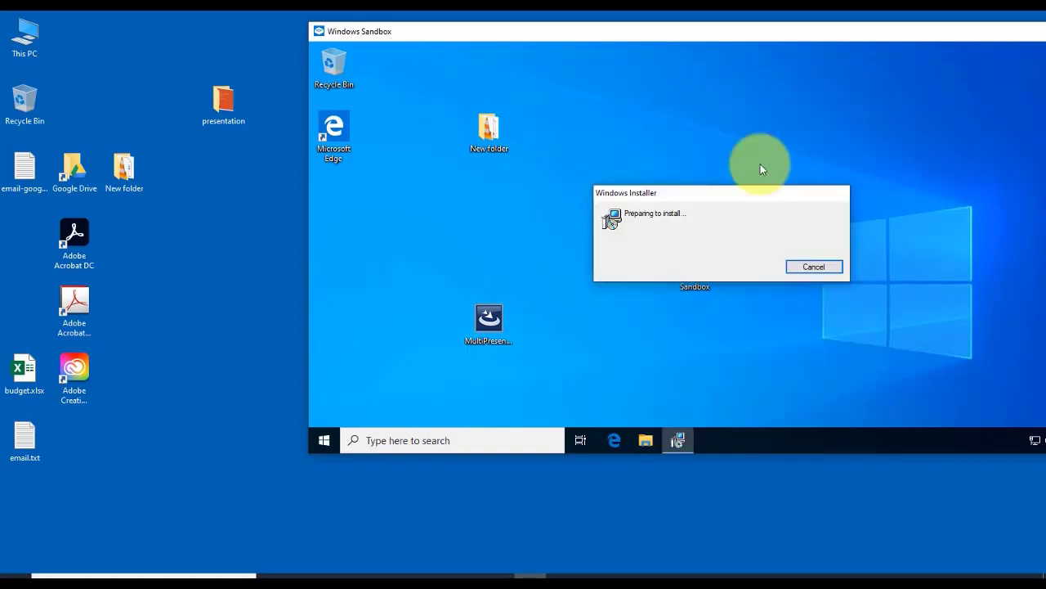
pyautogui.click(493, 325)
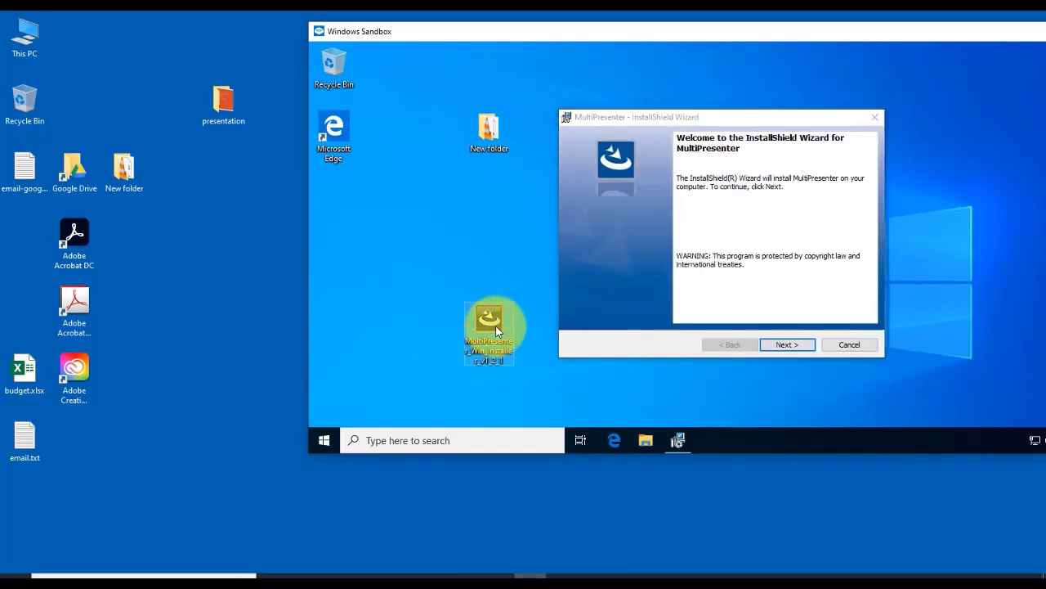
pyautogui.click(783, 343)
pyautogui.click(785, 344)
pyautogui.click(783, 344)
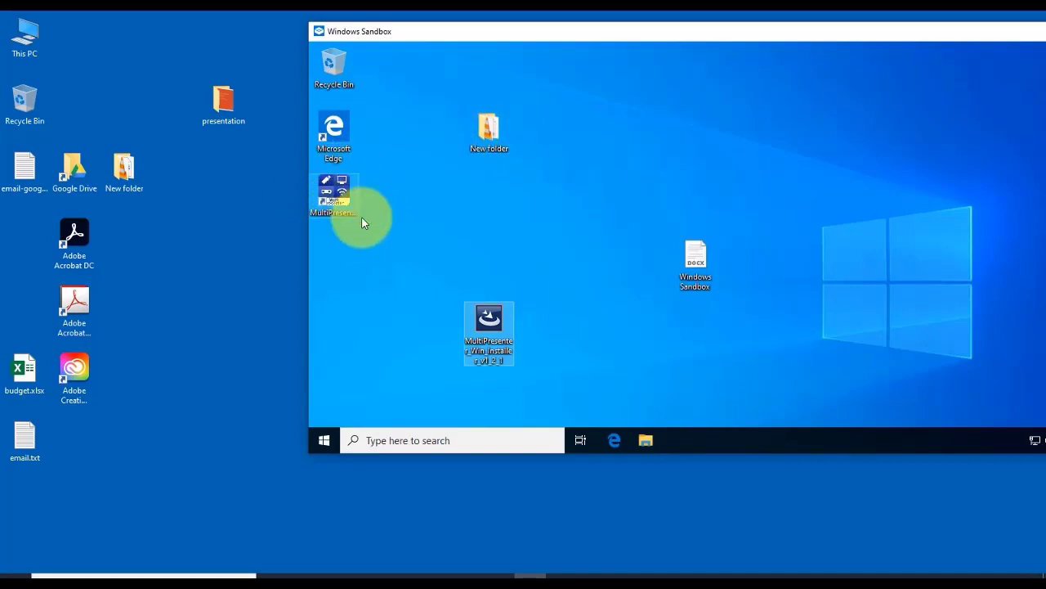
pyautogui.doubleClick(347, 194)
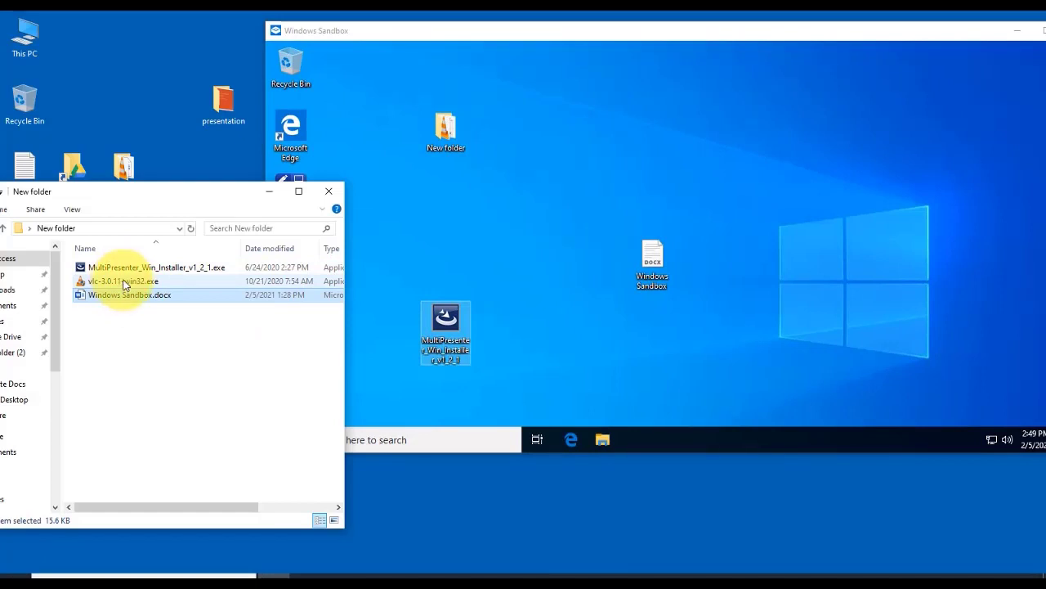
# - Copy the VLC installer onto the sandbox desktop and close the host folder window
pyautogui.click(124, 282)
pyautogui.rightClick(124, 281)
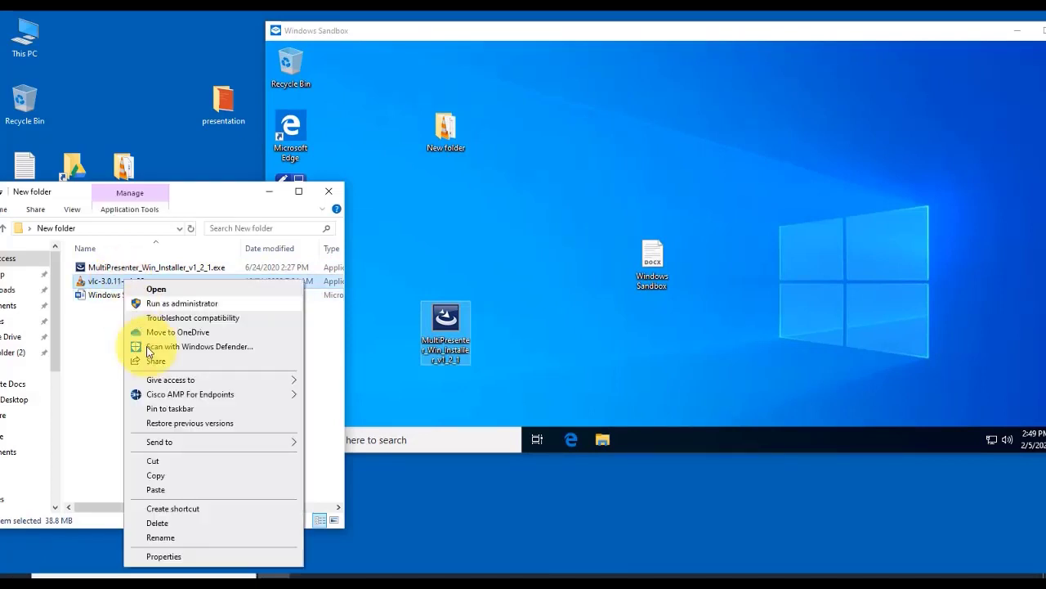
pyautogui.click(155, 476)
pyautogui.click(757, 192)
pyautogui.rightClick(757, 191)
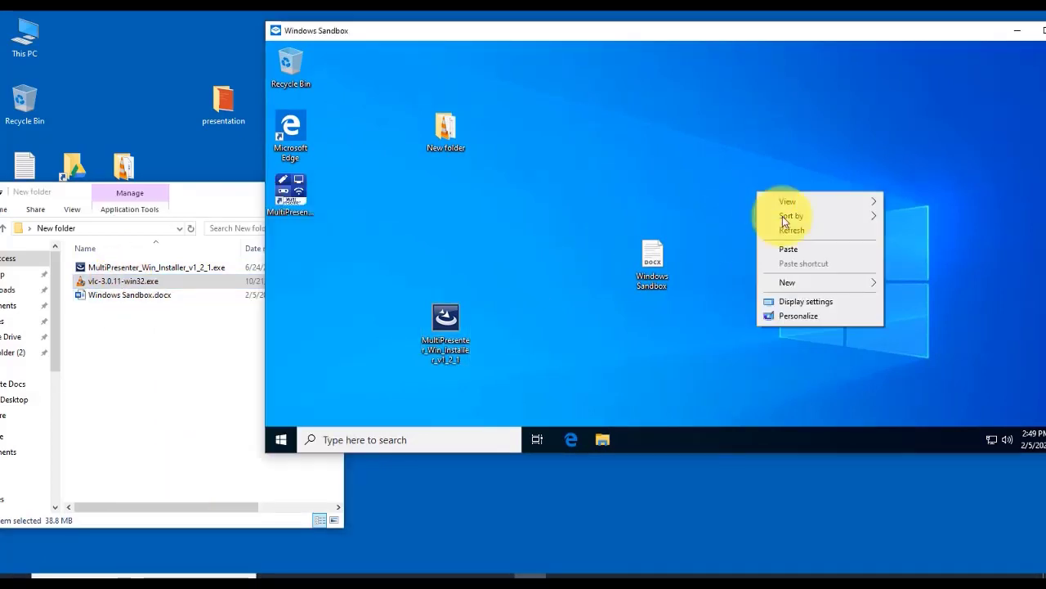
pyautogui.click(789, 248)
pyautogui.click(306, 198)
pyautogui.click(328, 191)
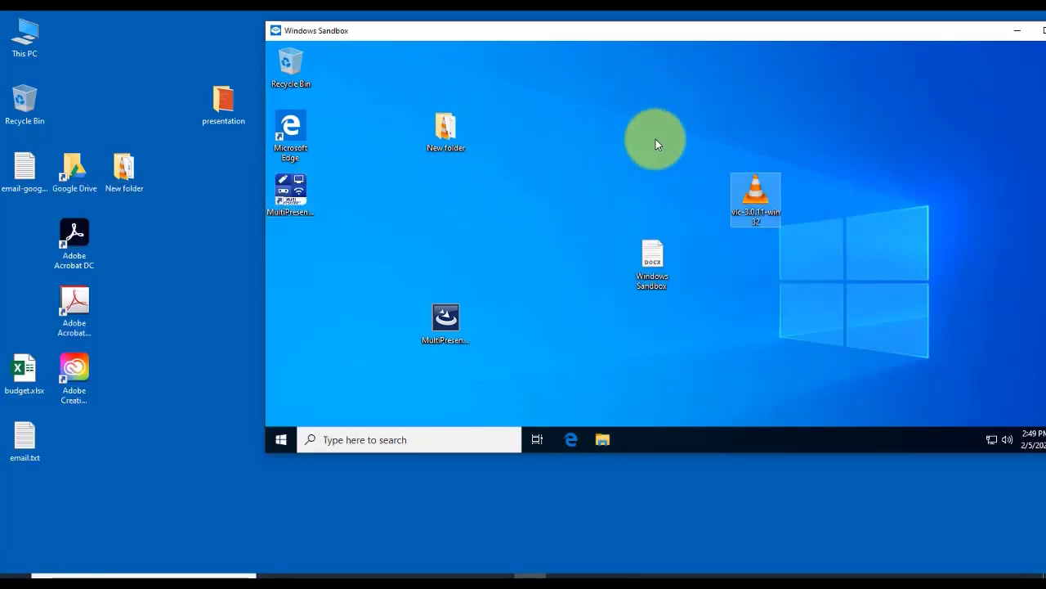
# - Install VLC in English with default components and folder, without launching it afterwards
pyautogui.doubleClick(754, 196)
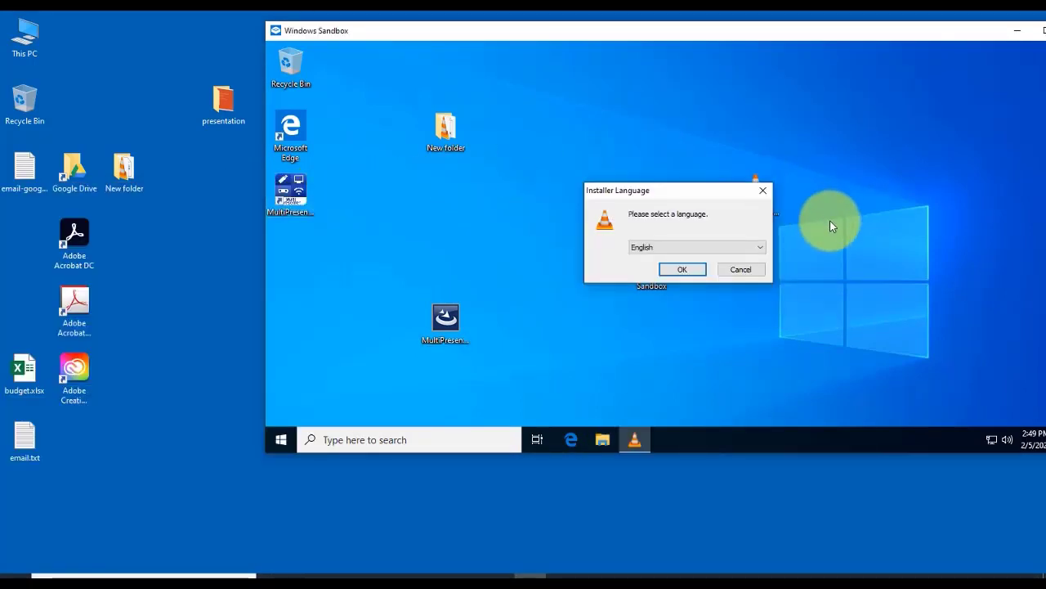
pyautogui.click(691, 270)
pyautogui.click(751, 344)
pyautogui.click(753, 344)
pyautogui.click(752, 344)
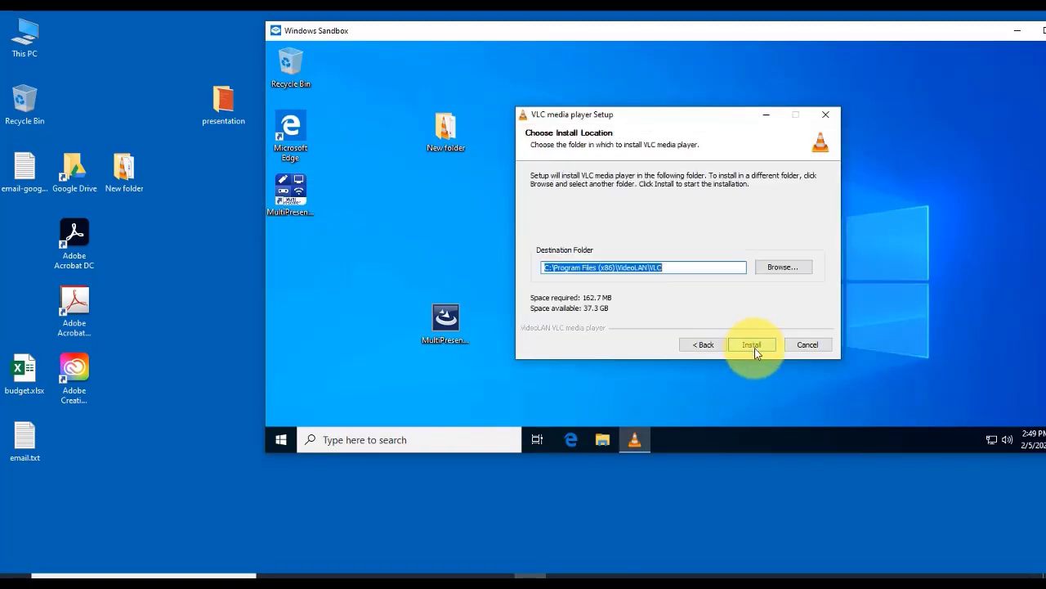
pyautogui.click(753, 347)
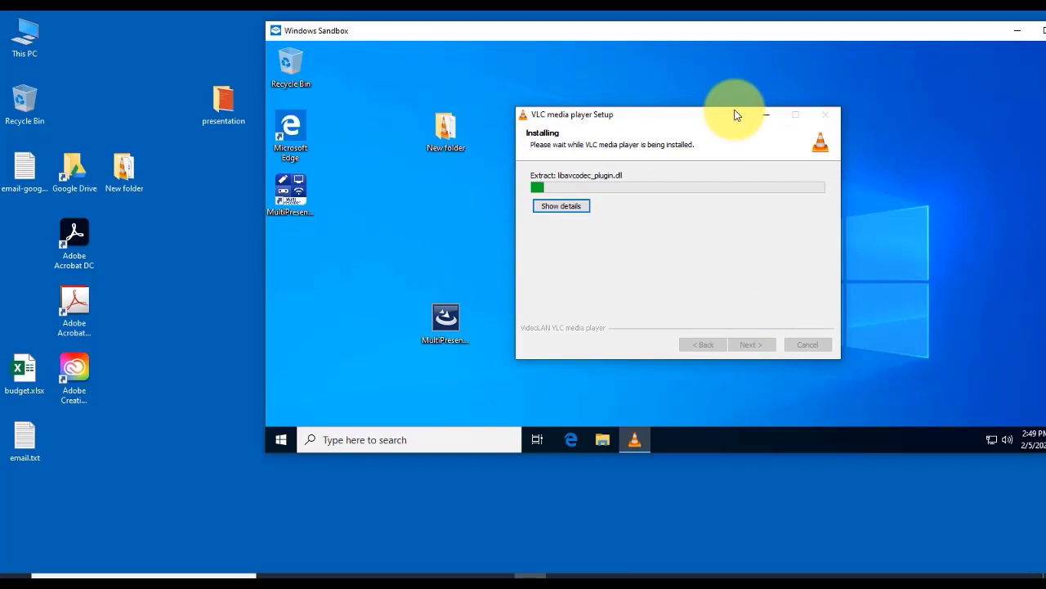
pyautogui.click(1010, 442)
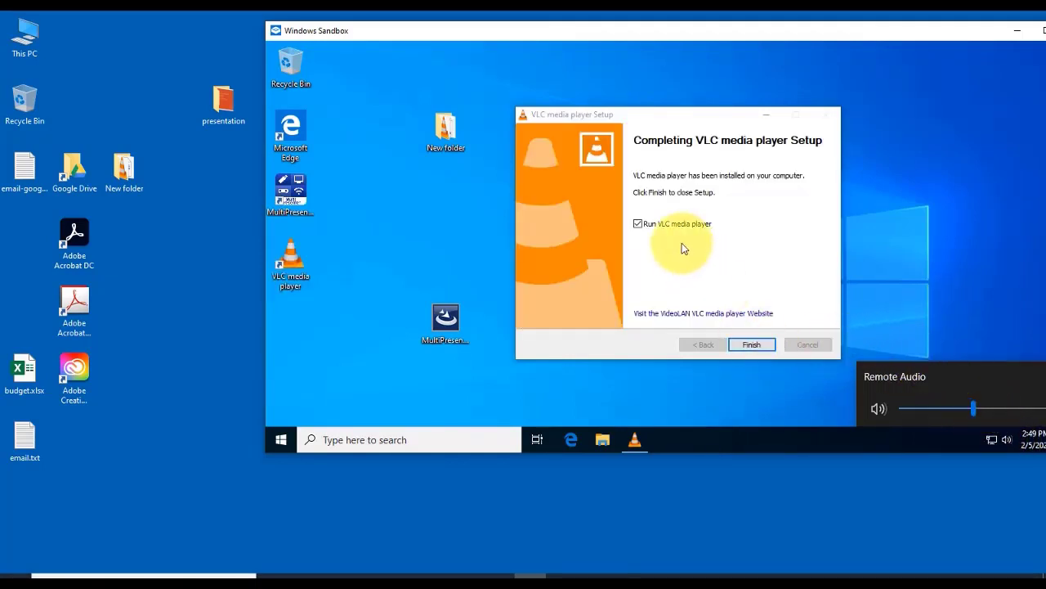
pyautogui.click(638, 223)
pyautogui.click(766, 345)
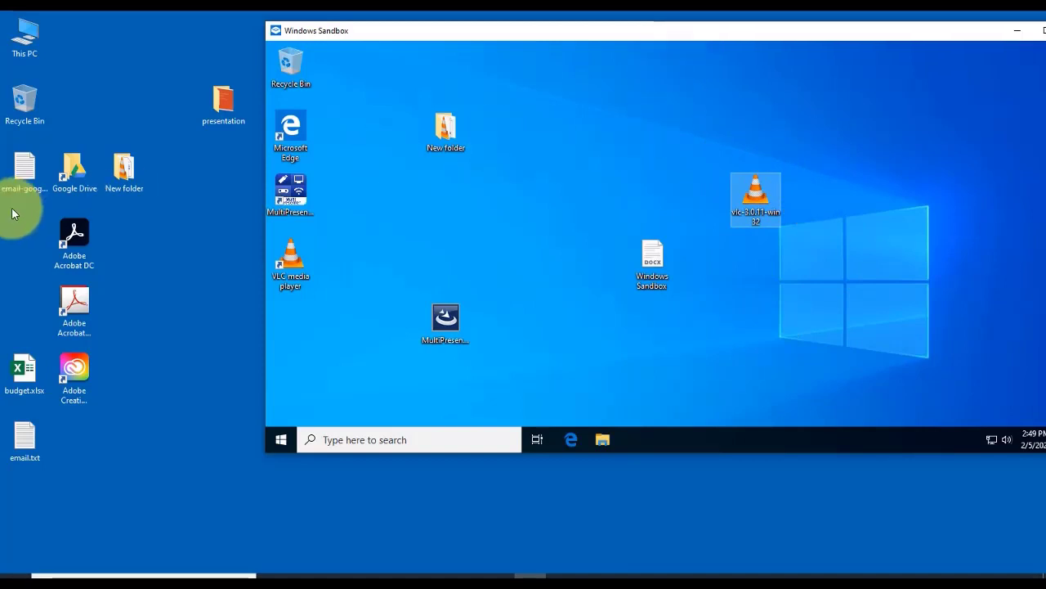
# - Drag the sandbox window slightly left and down on the host screen
pyautogui.moveTo(601, 30); pyautogui.dragTo(564, 32)
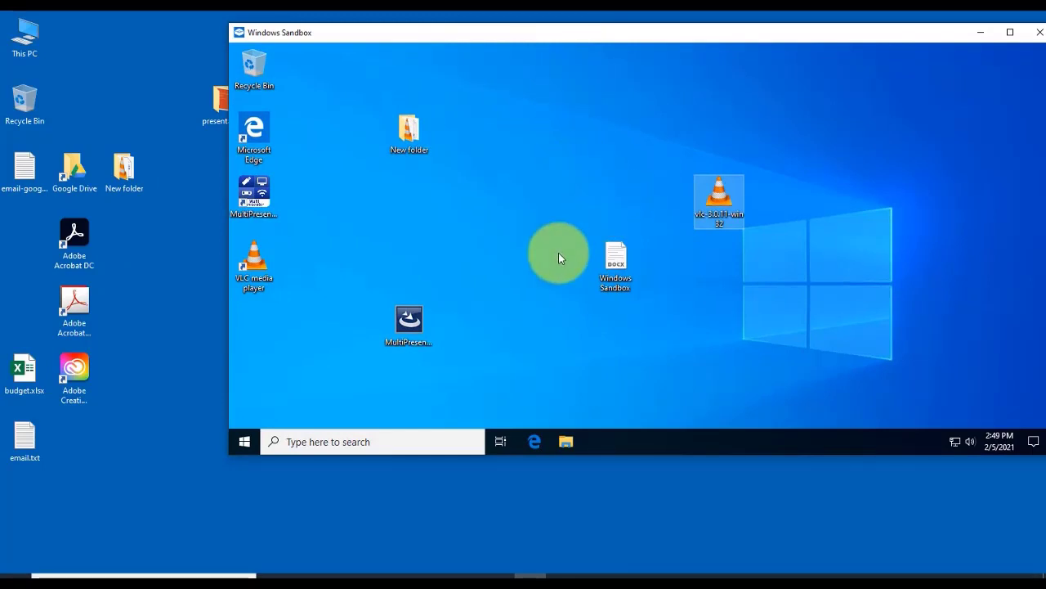
pyautogui.moveTo(679, 32); pyautogui.dragTo(684, 65)
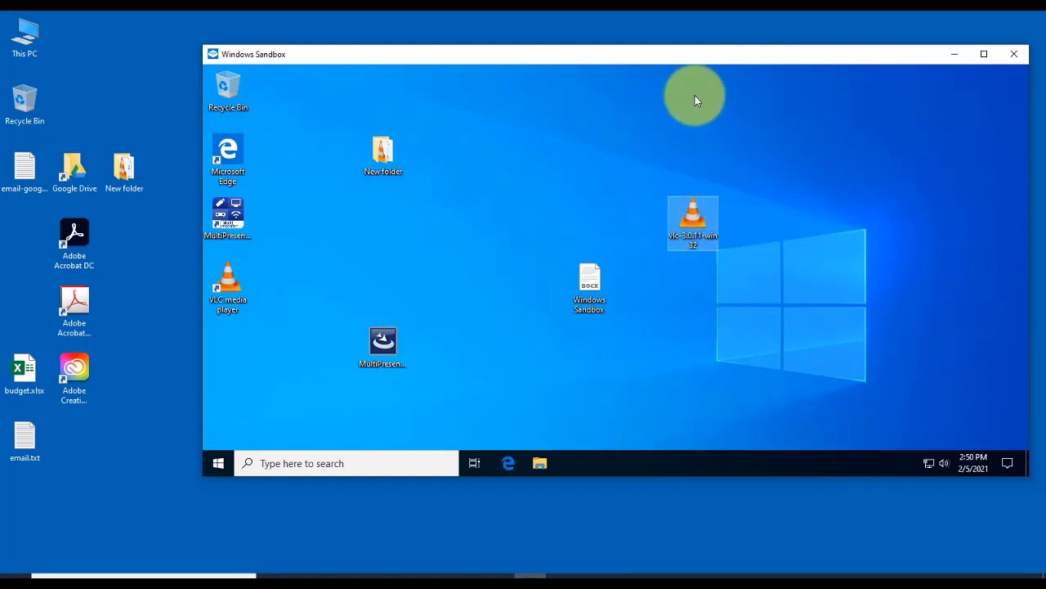
pyautogui.moveTo(693, 53); pyautogui.dragTo(681, 54)
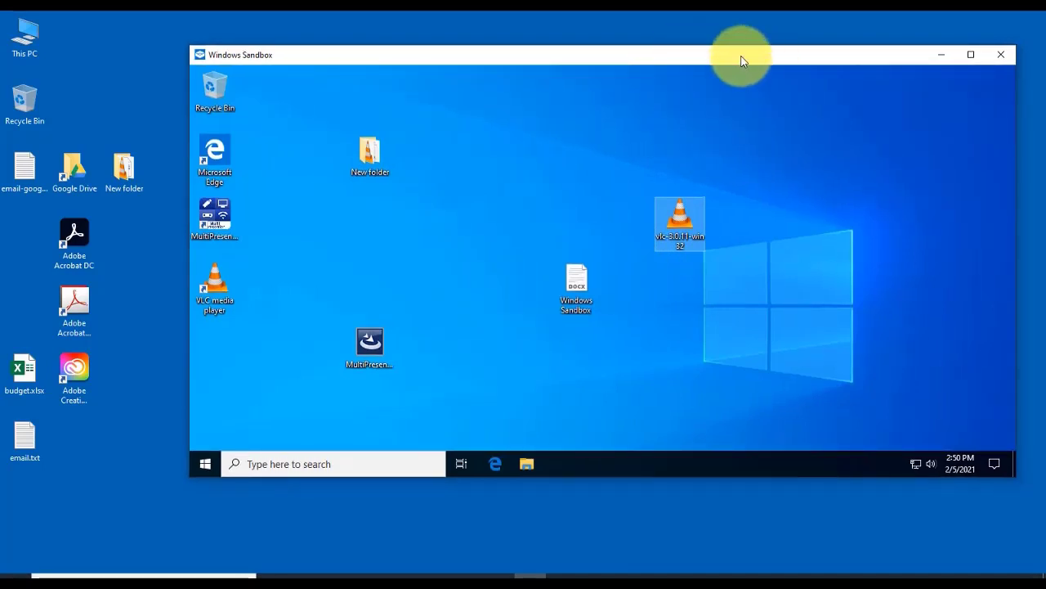
# - Close the Windows Sandbox window, bringing up the discard-contents confirmation
pyautogui.click(1004, 54)
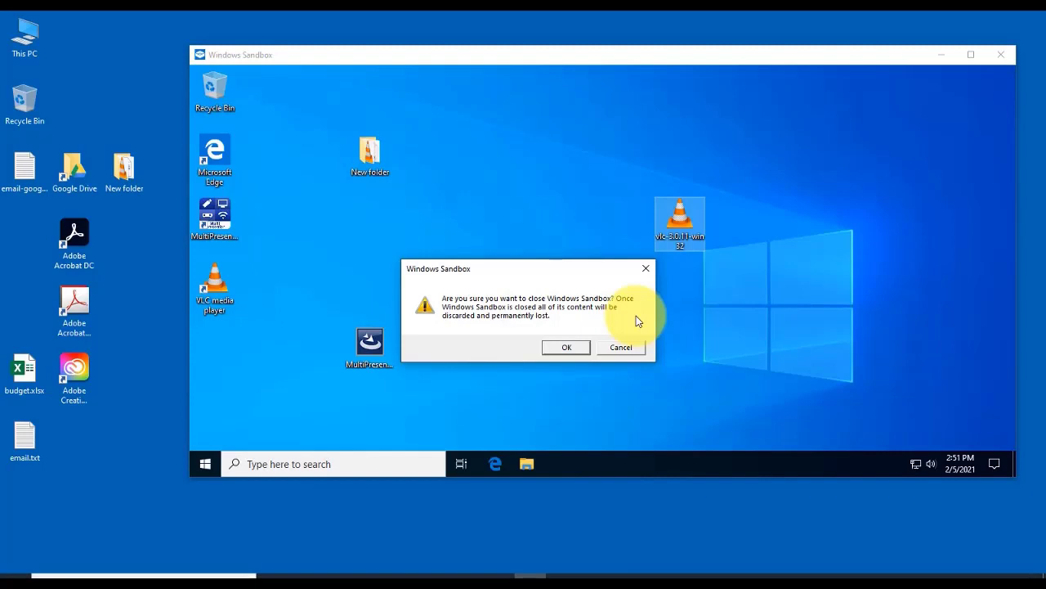
pyautogui.click(568, 347)
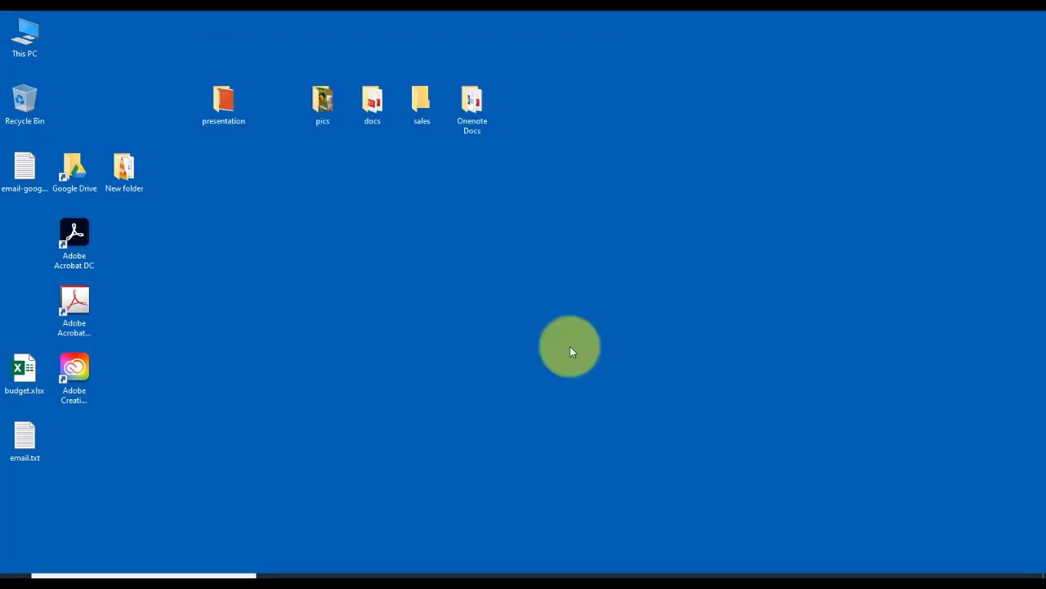